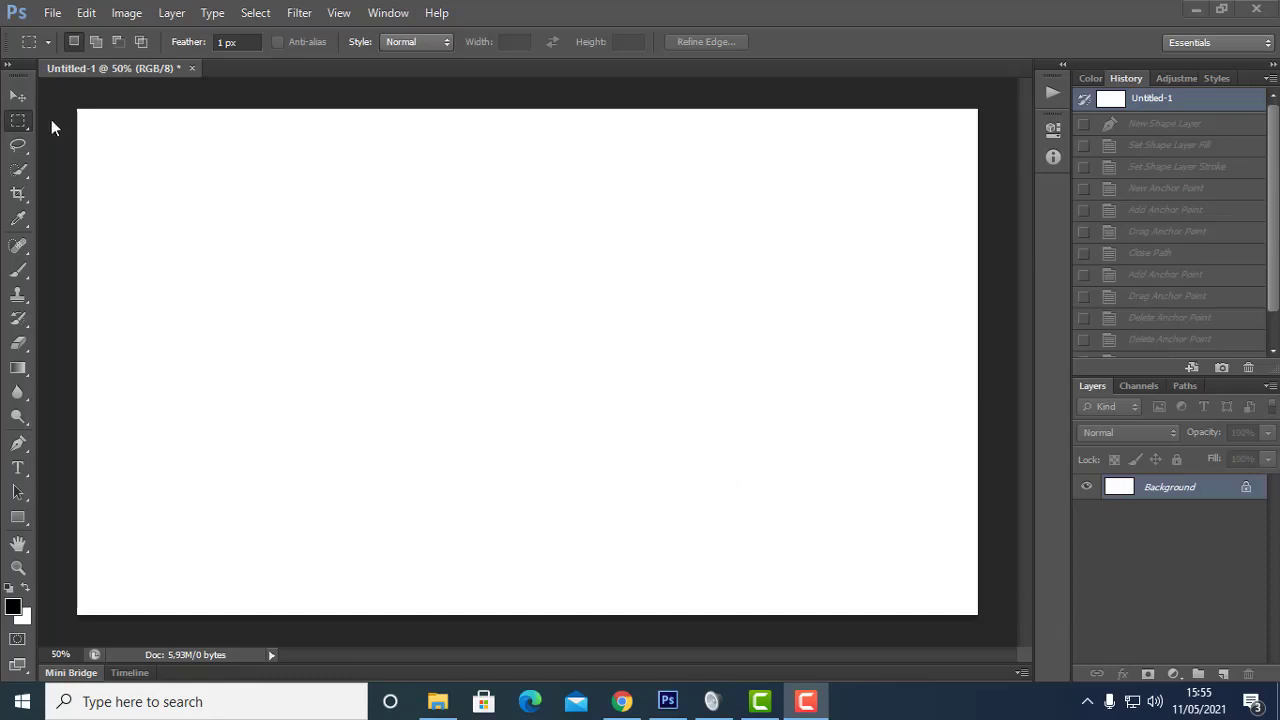
- Choose the Brush tool with a hard round 30 px tip at 100% hardness
left_click(7, 68)
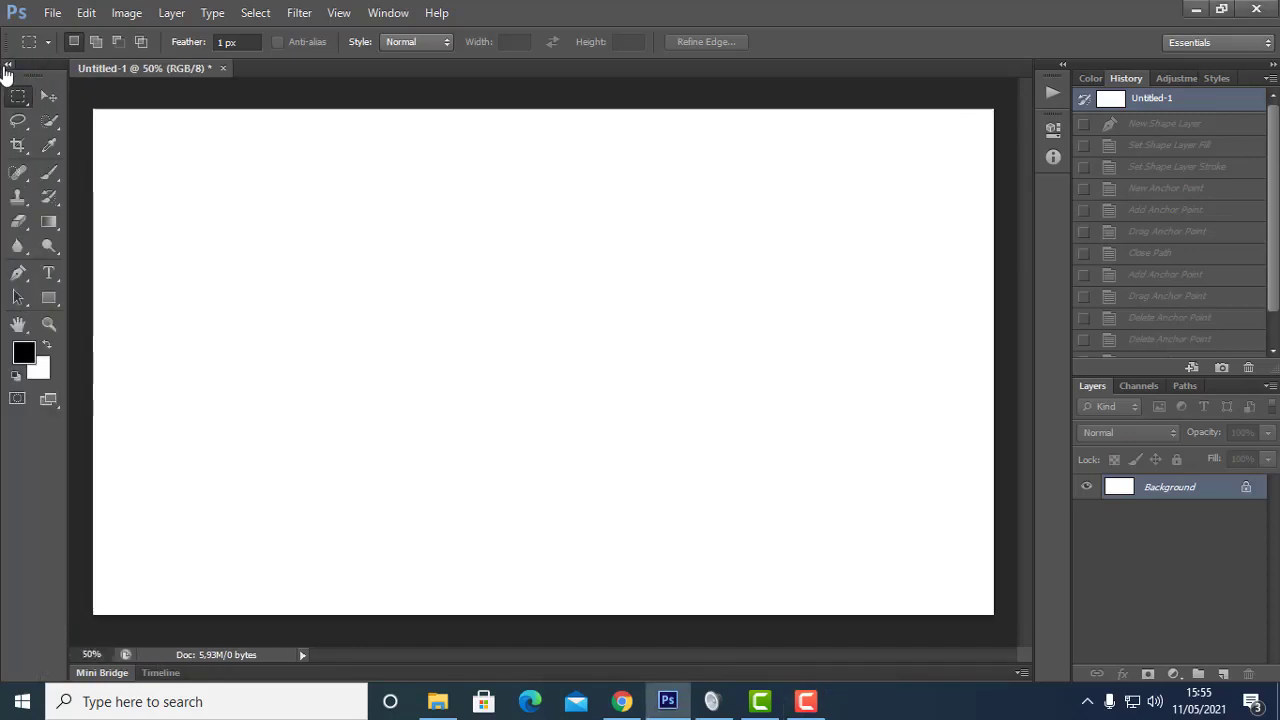
left_click(7, 68)
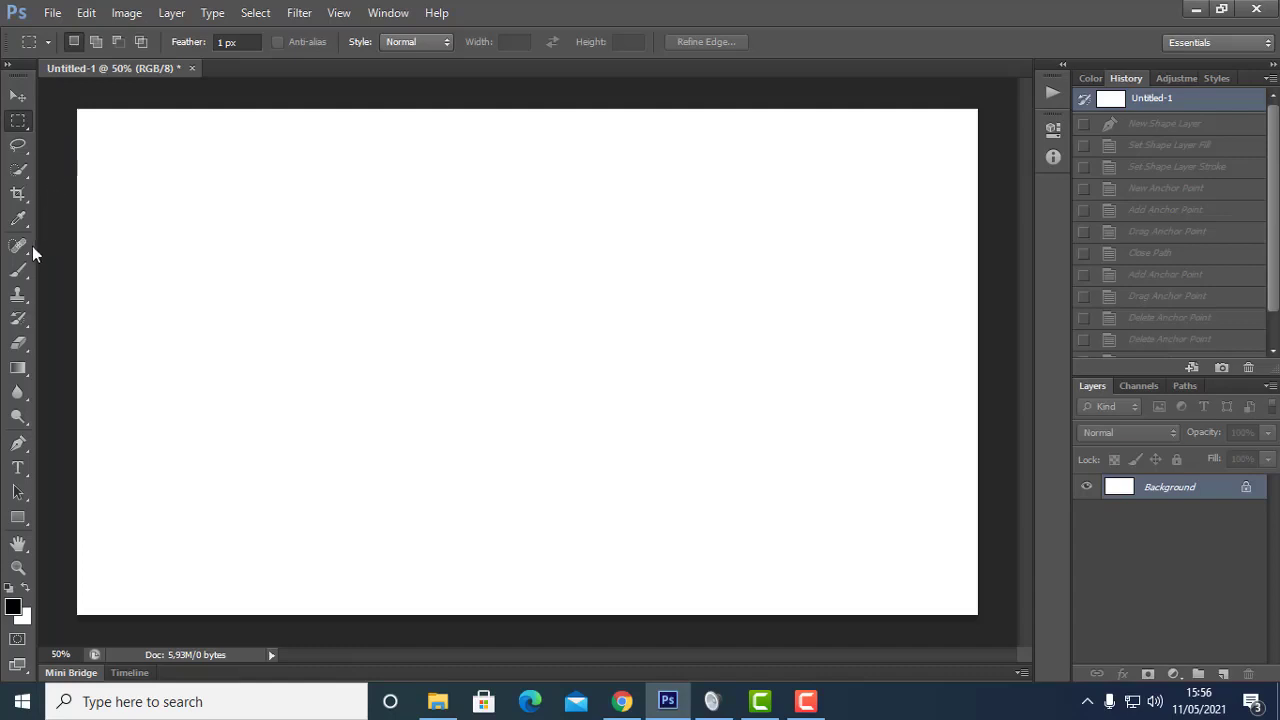
left_click(19, 345)
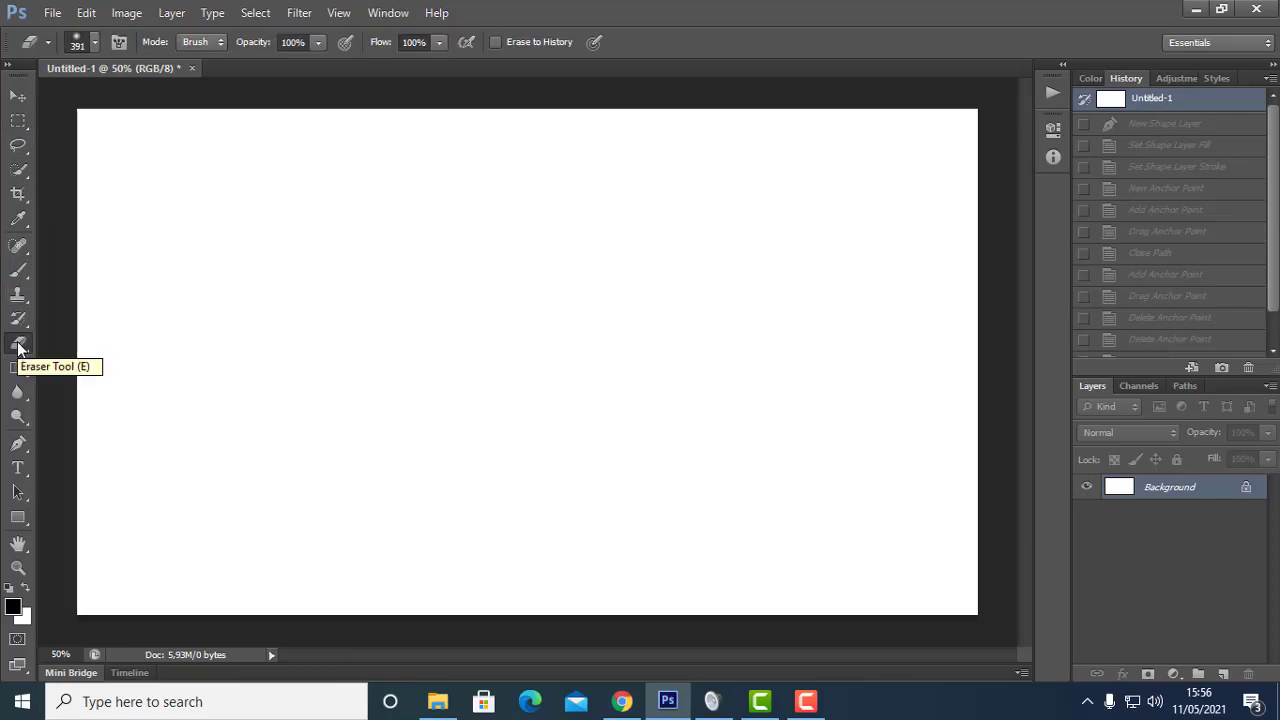
left_click(17, 271)
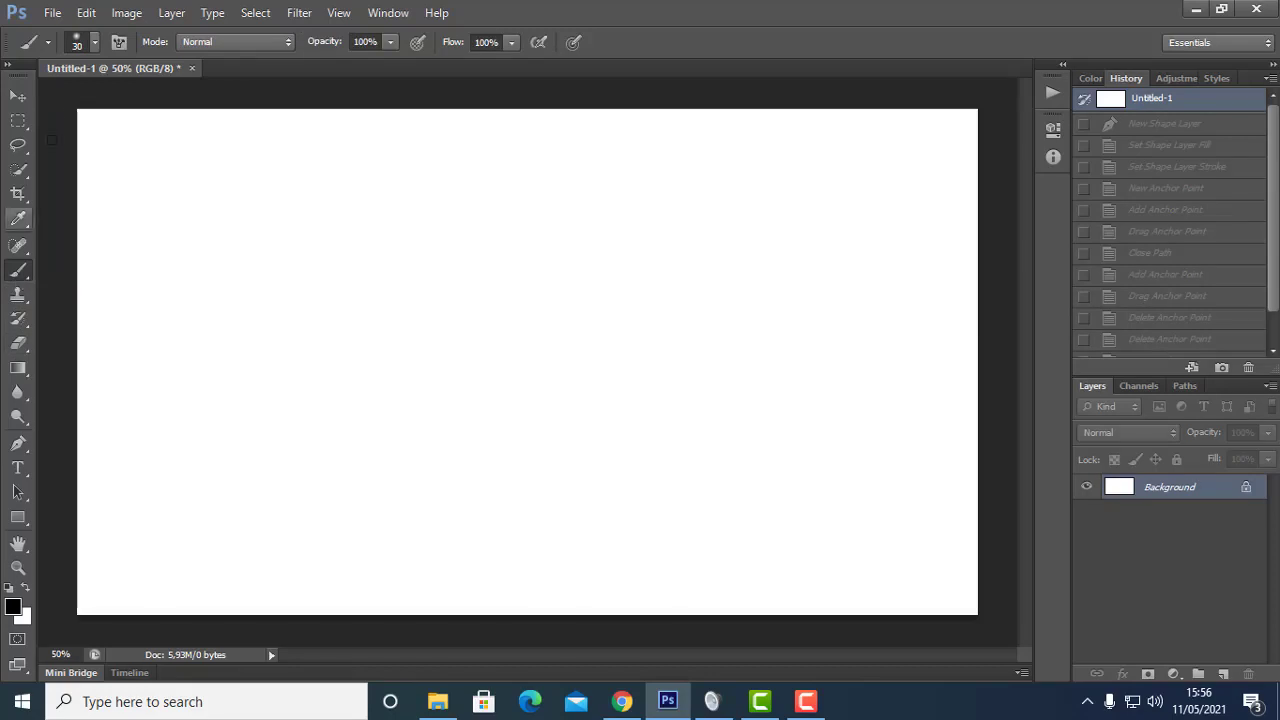
left_click(94, 43)
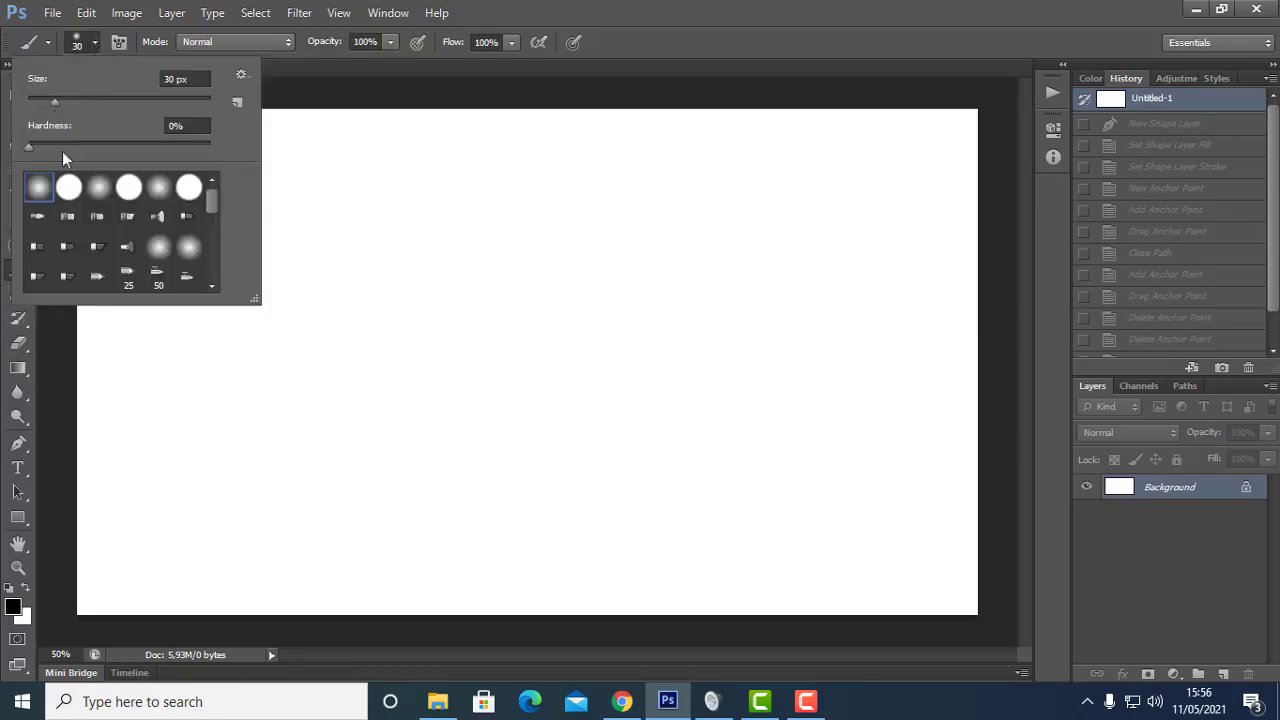
left_click(68, 187)
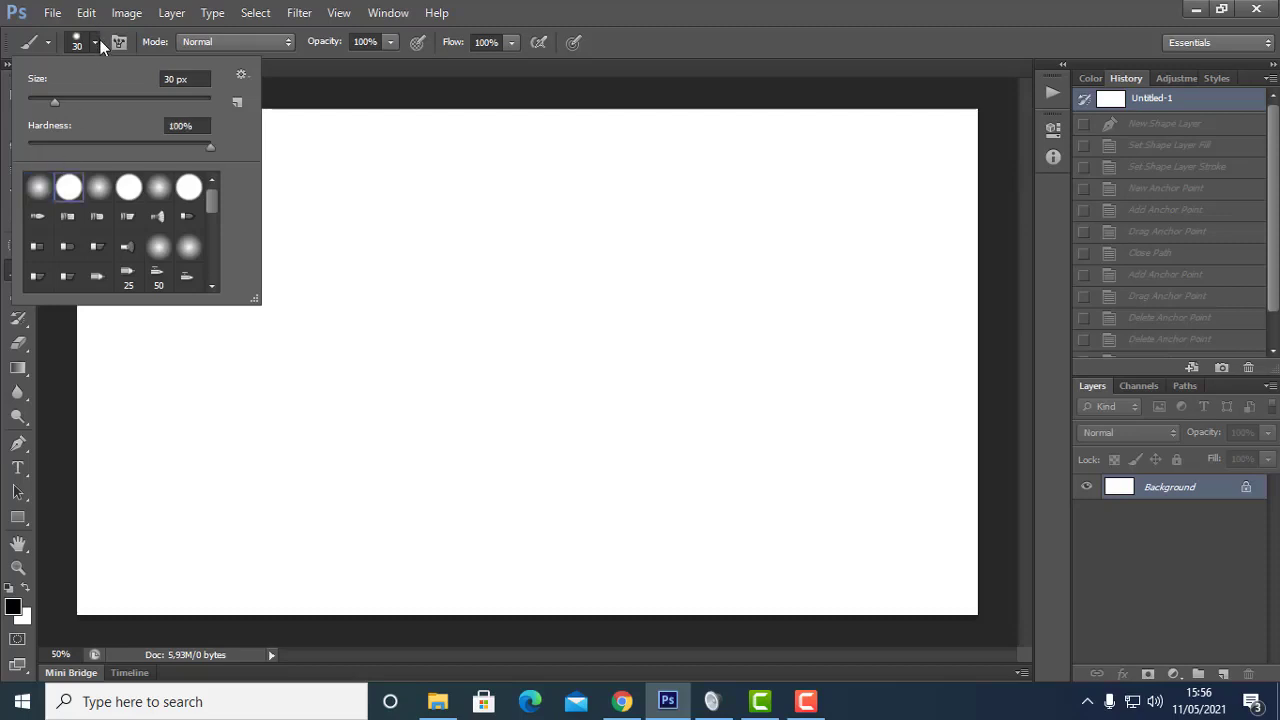
left_click(97, 42)
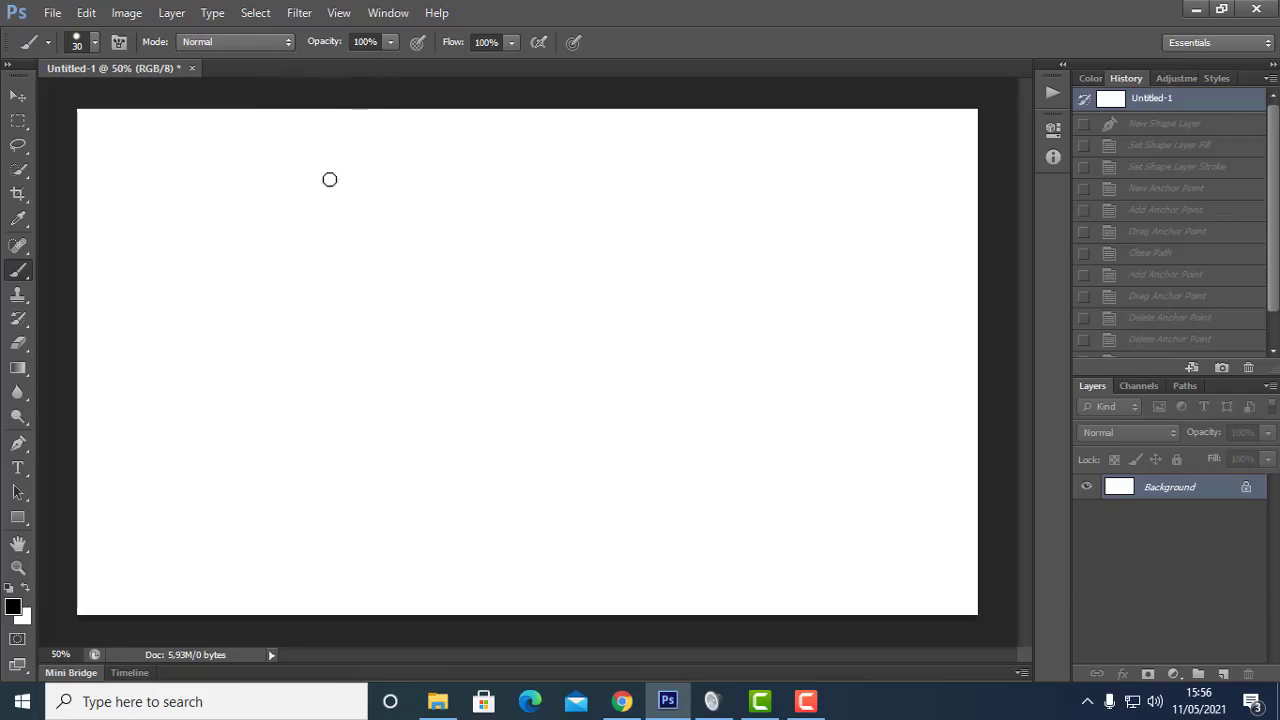
- Check the brush Opacity slider, leaving the brush at 100% opacity and flow
left_click(391, 42)
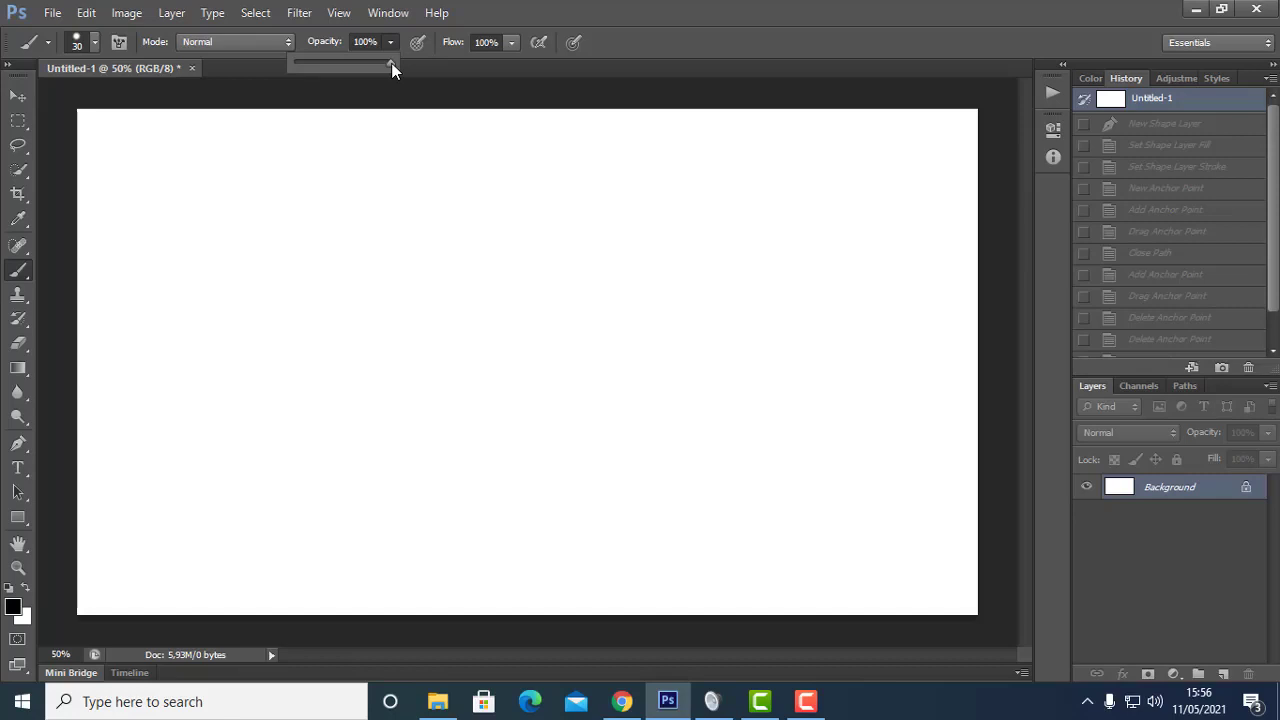
left_click_drag(349, 64, 338, 64)
left_click(389, 43)
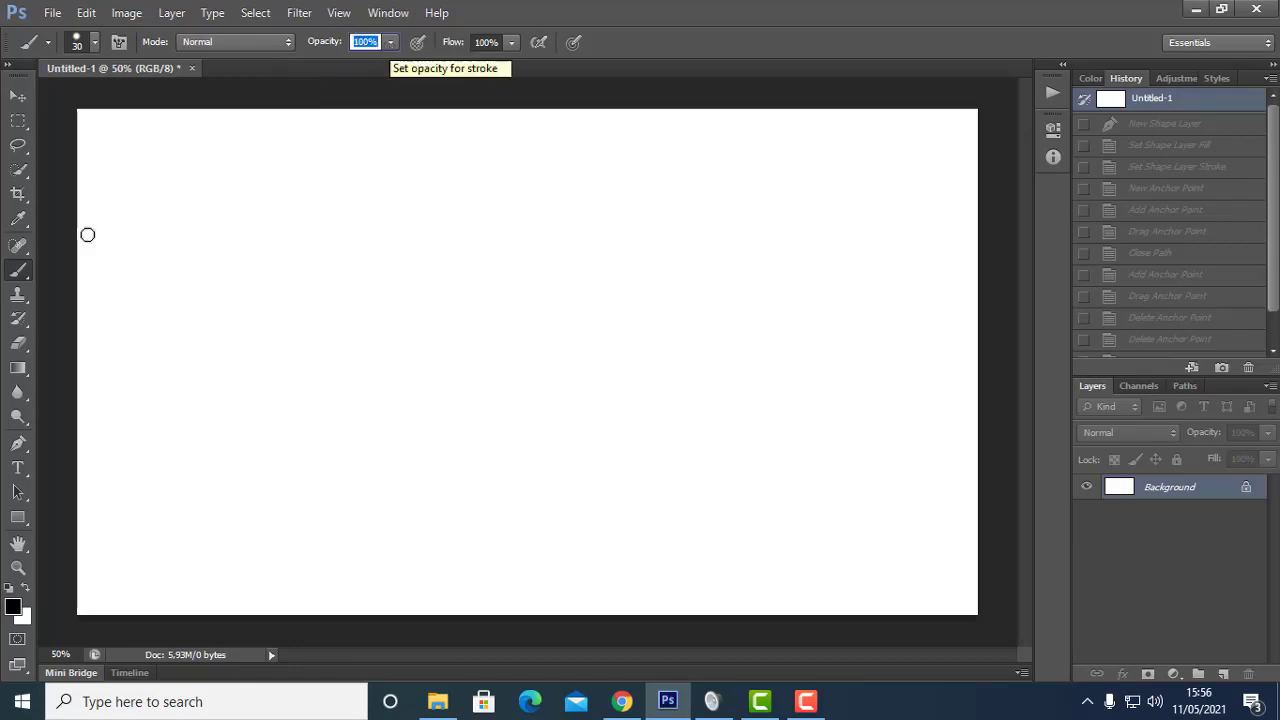
right_click(25, 279)
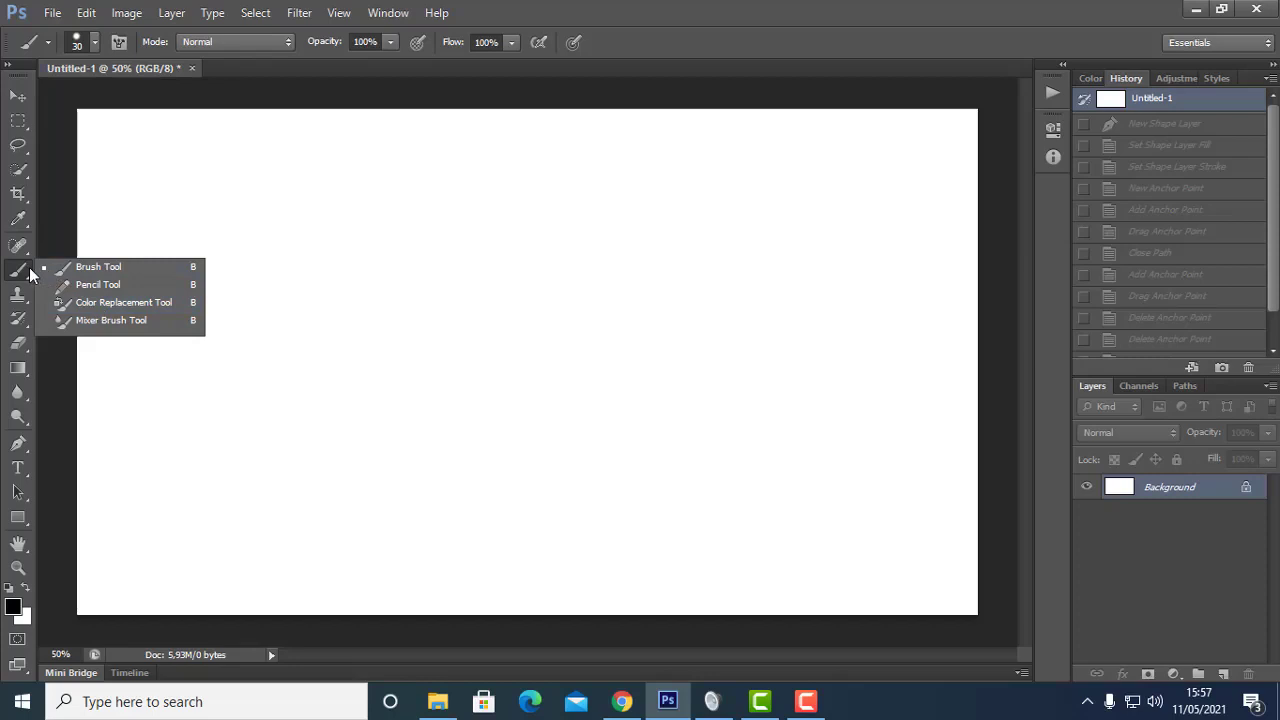
- Paint a thick black freehand loop on the left side of the canvas
left_click(84, 267)
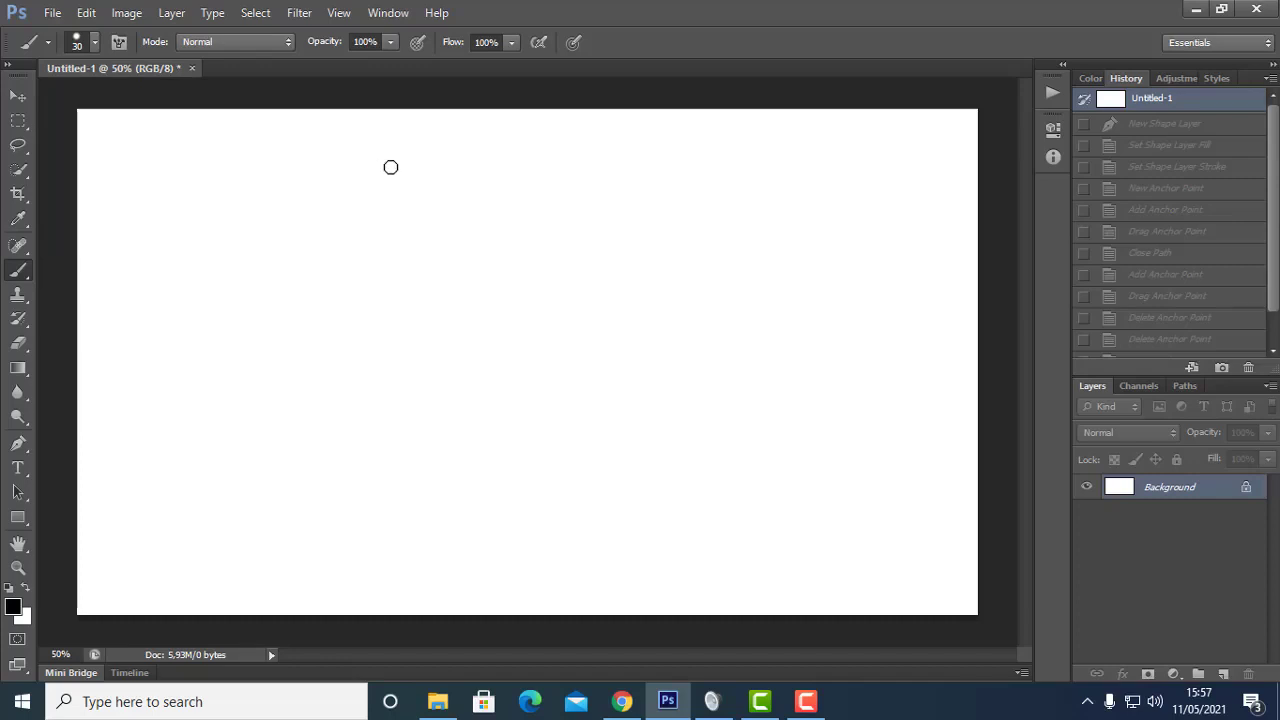
mouse_move(395, 166)
left_mouse_down()
mouse_move(305, 207)
mouse_move(260, 257)
mouse_move(231, 340)
mouse_move(243, 400)
mouse_move(292, 446)
mouse_move(457, 351)
mouse_move(400, 163)
mouse_move(271, 197)
mouse_move(260, 306)
left_mouse_up()
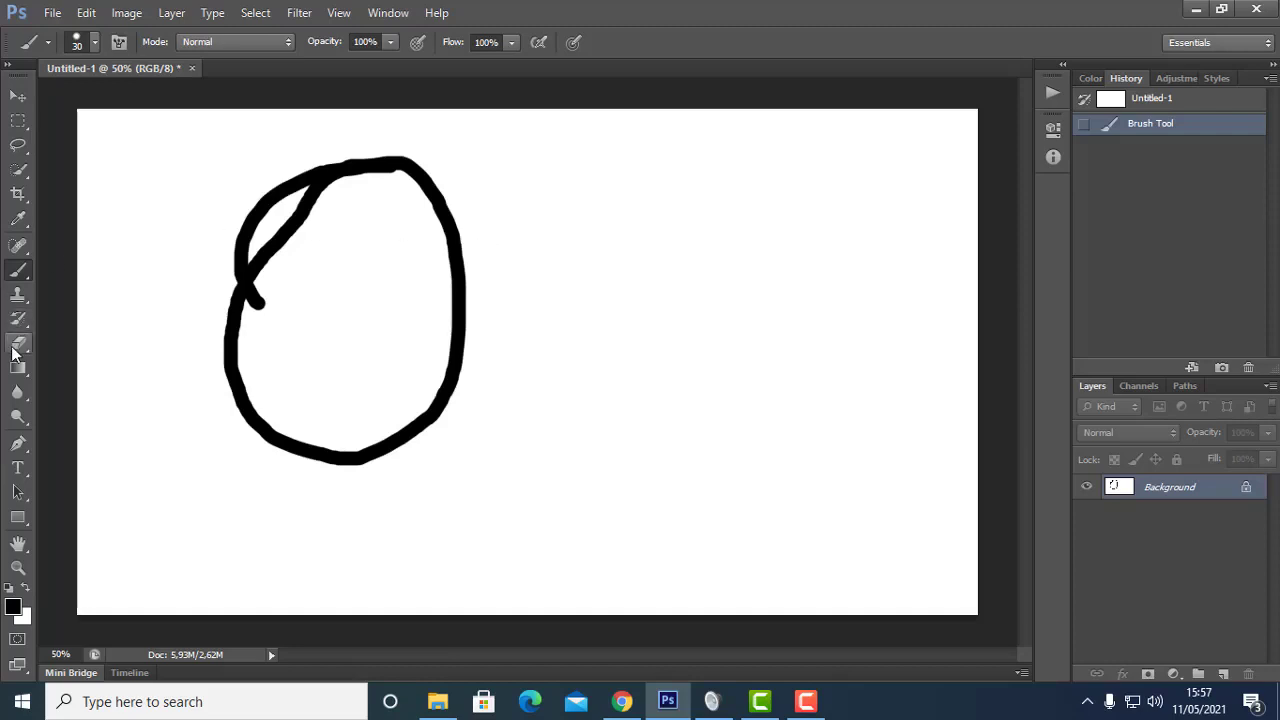
- Start a Pen shape with a near-vertical two-anchor line and set its Fill to No Color
left_click(15, 446)
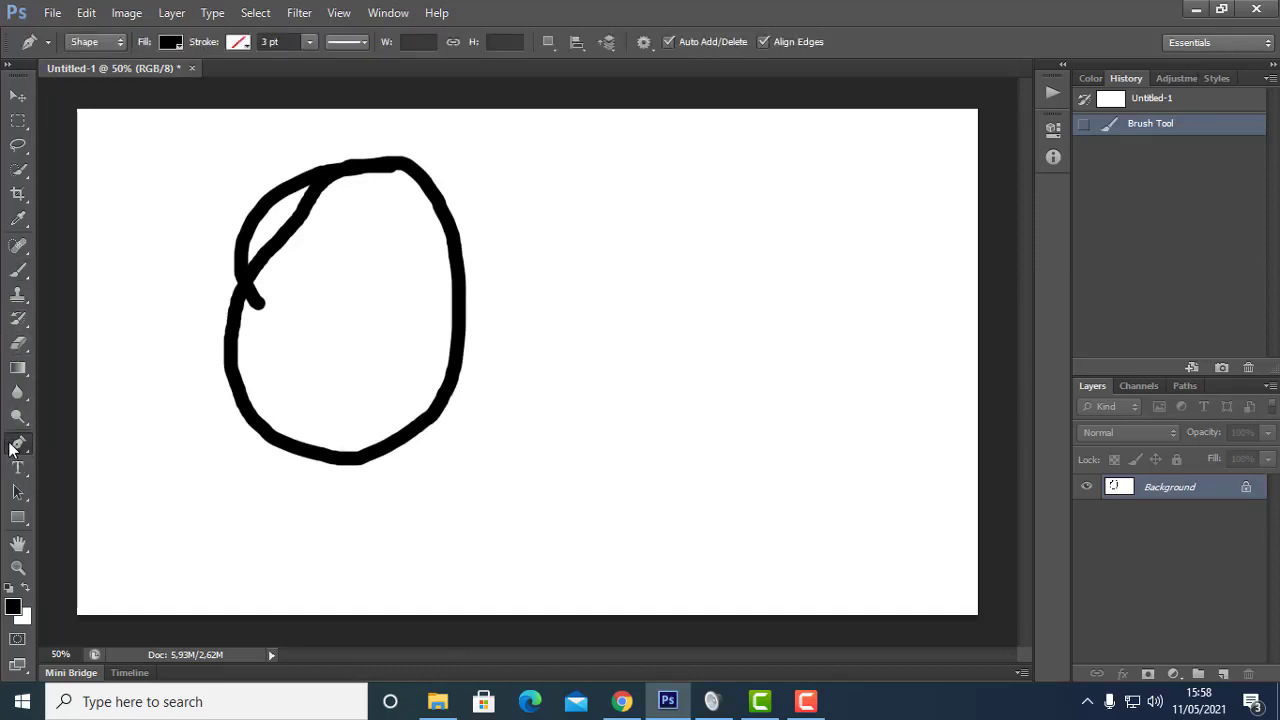
right_click(15, 446)
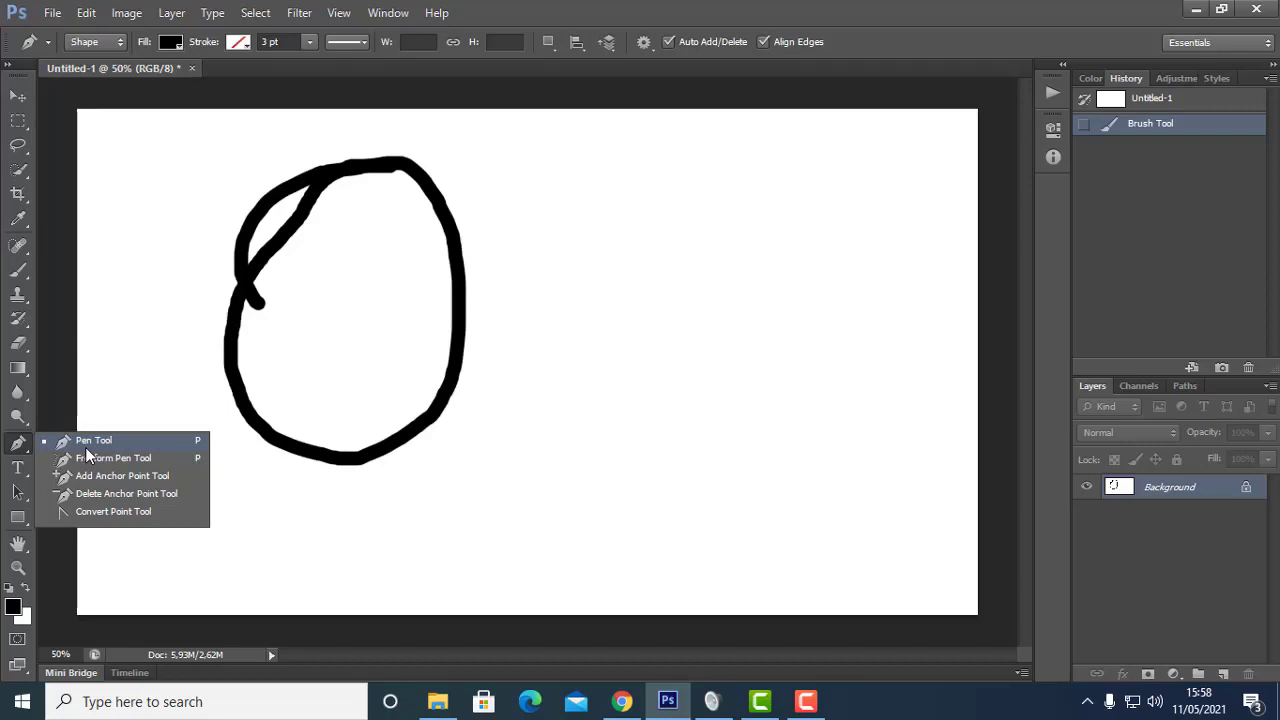
left_click(85, 447)
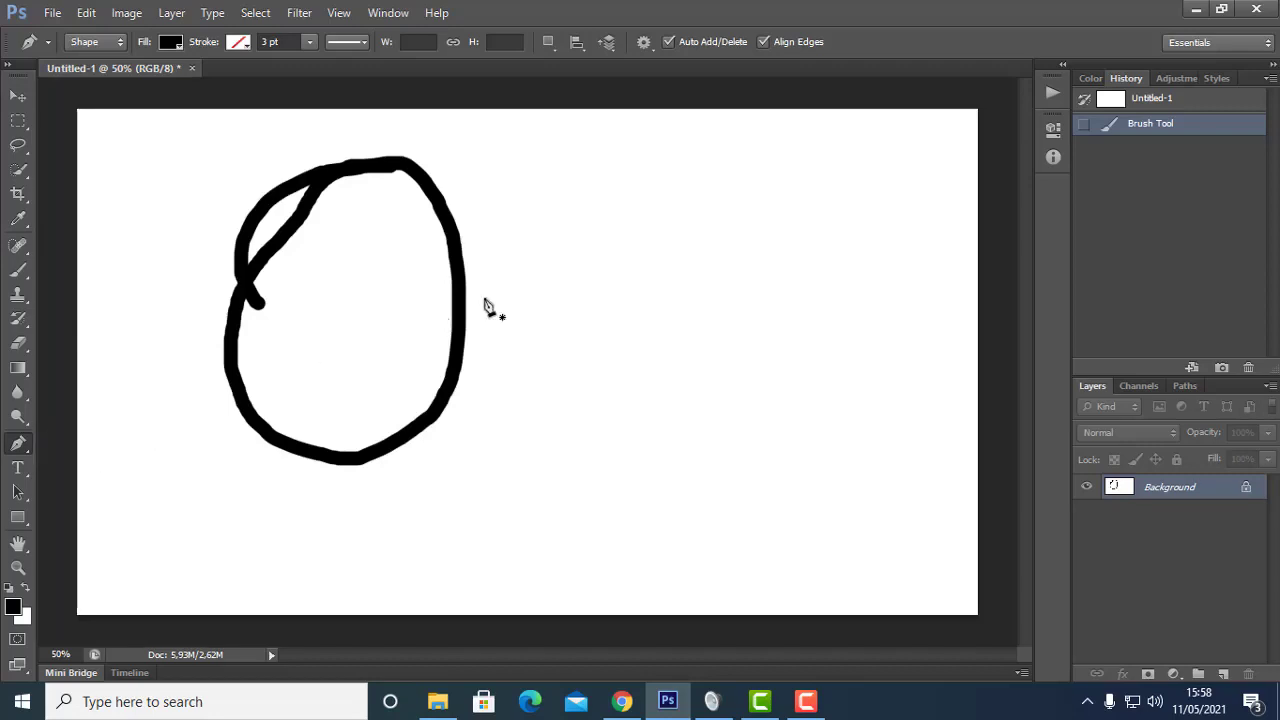
left_click(690, 168)
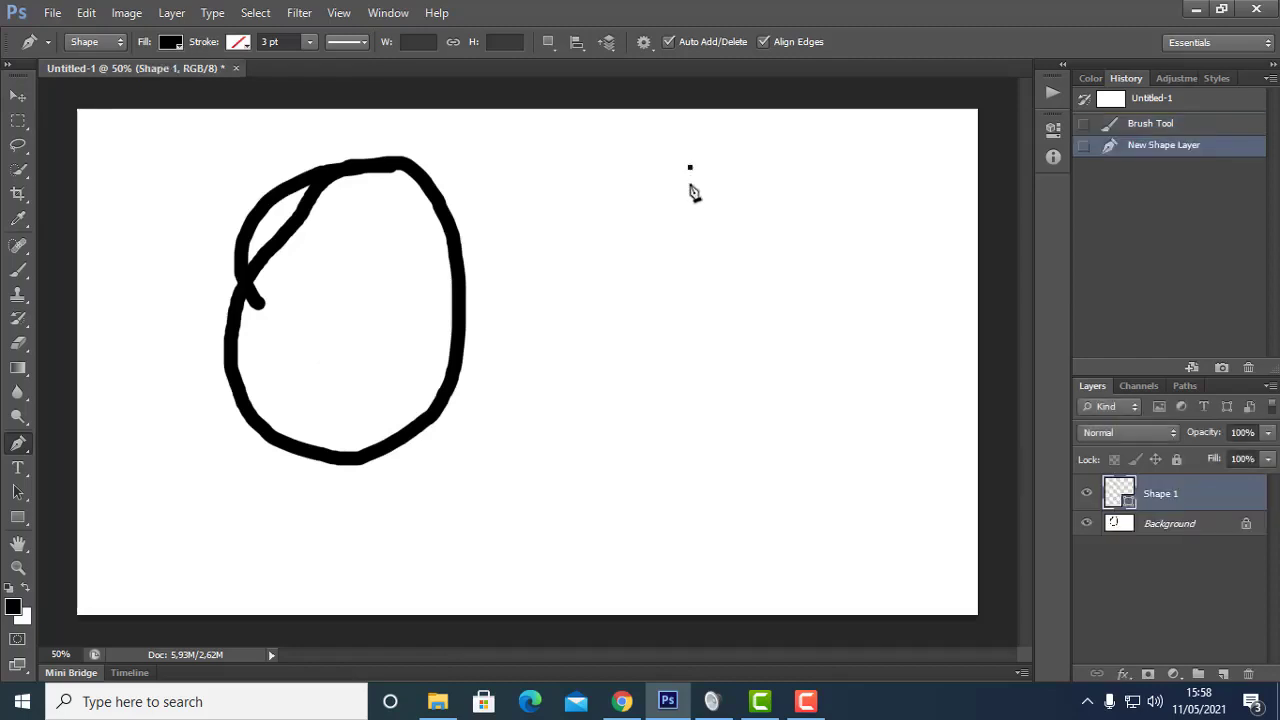
left_click(675, 468)
left_click_drag(675, 468, 687, 466)
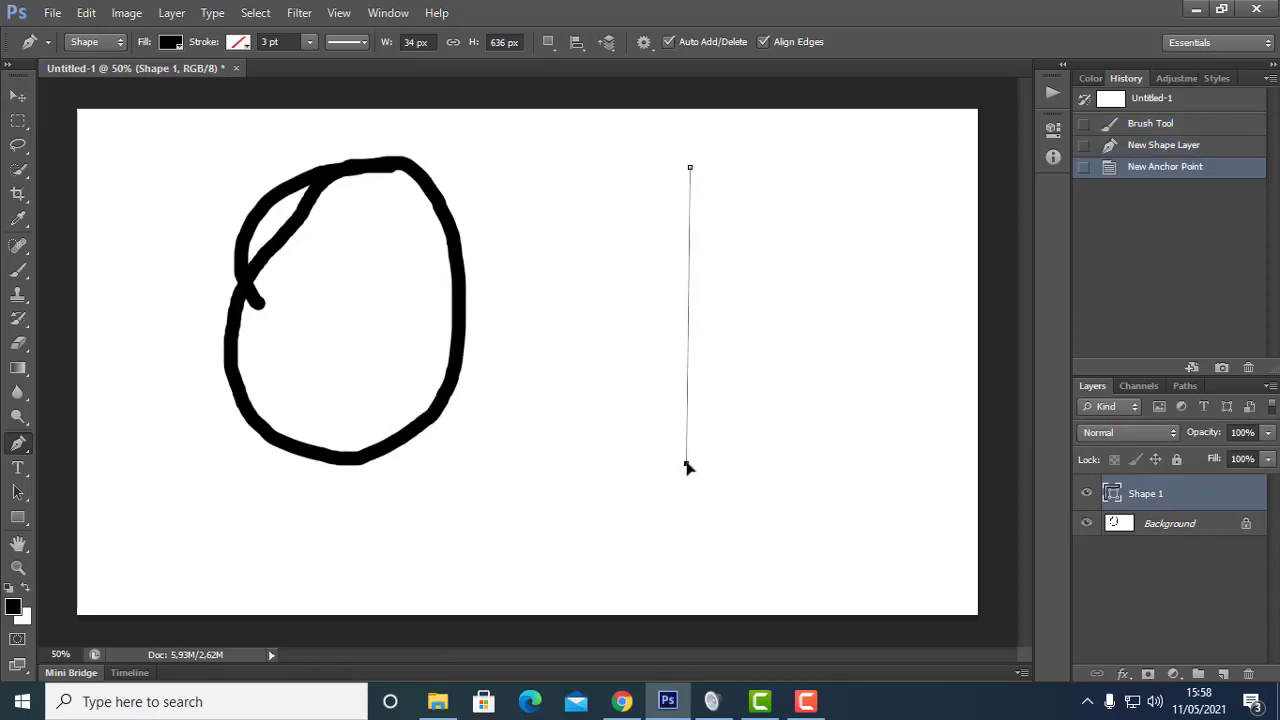
left_click(170, 42)
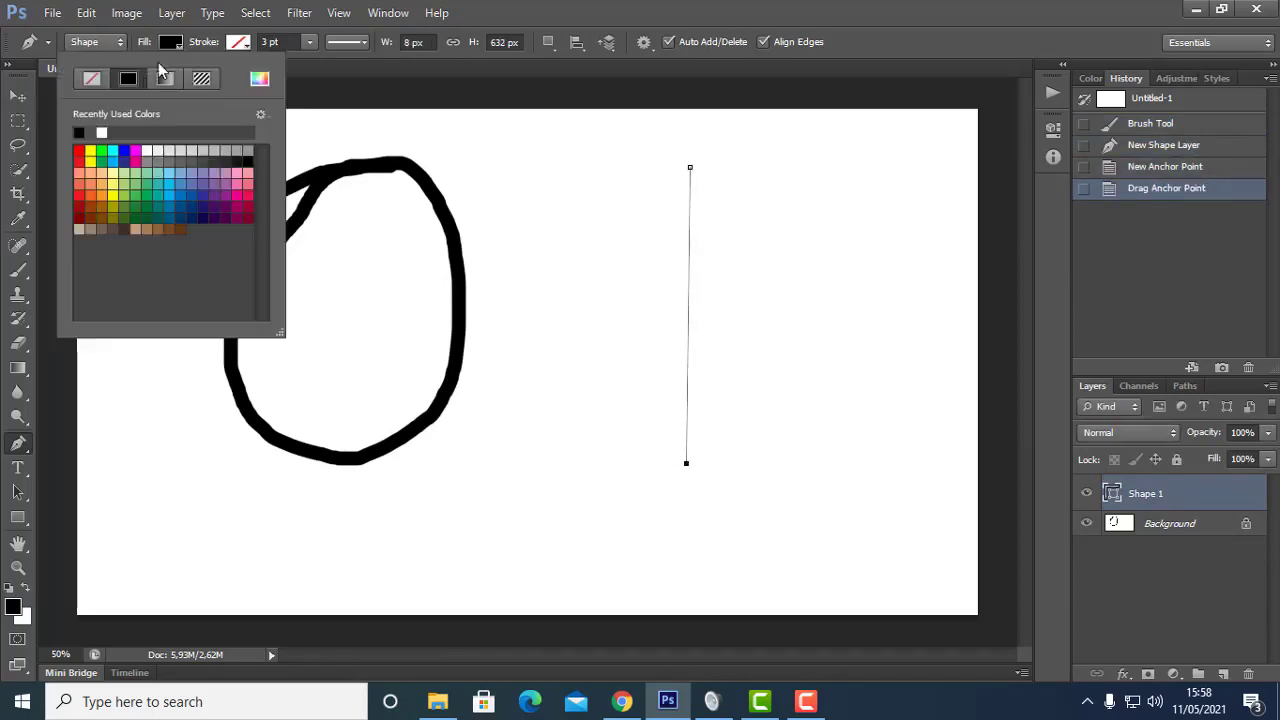
left_click(90, 80)
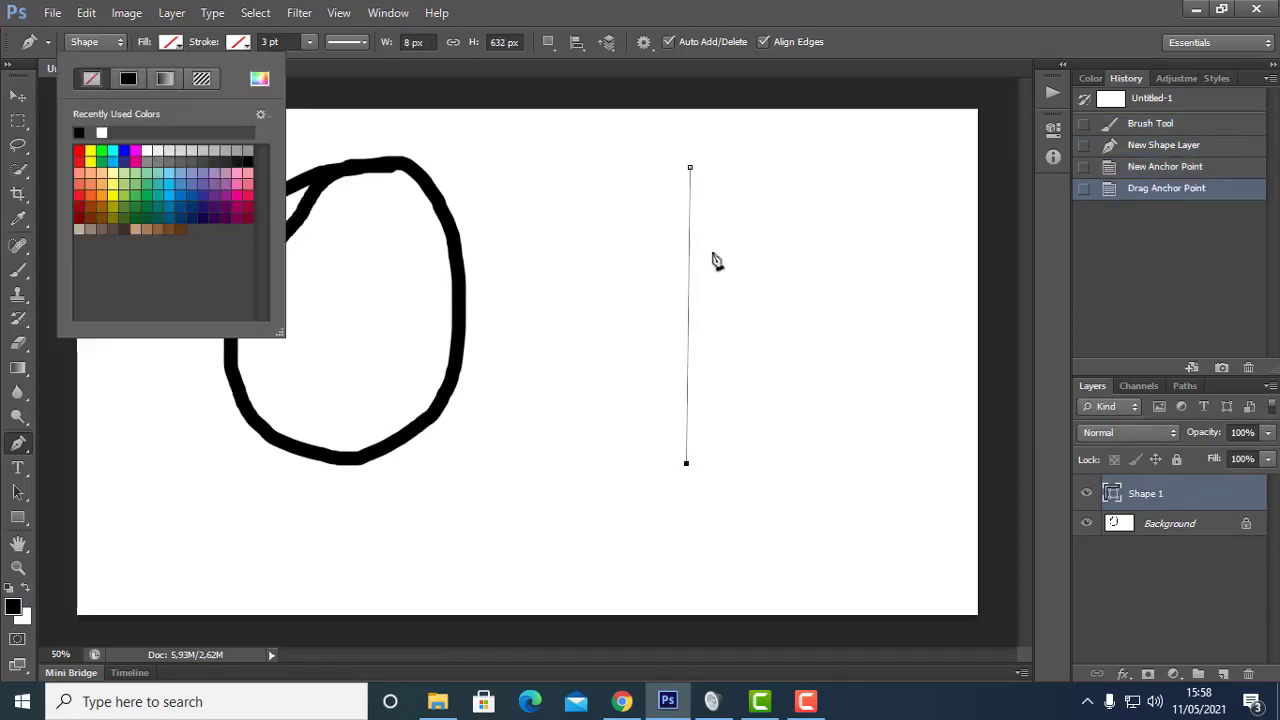
- Bow the path out left and right into a closed lens shape, removing top and bottom anchors
left_click(688, 304)
left_click_drag(688, 305, 592, 310)
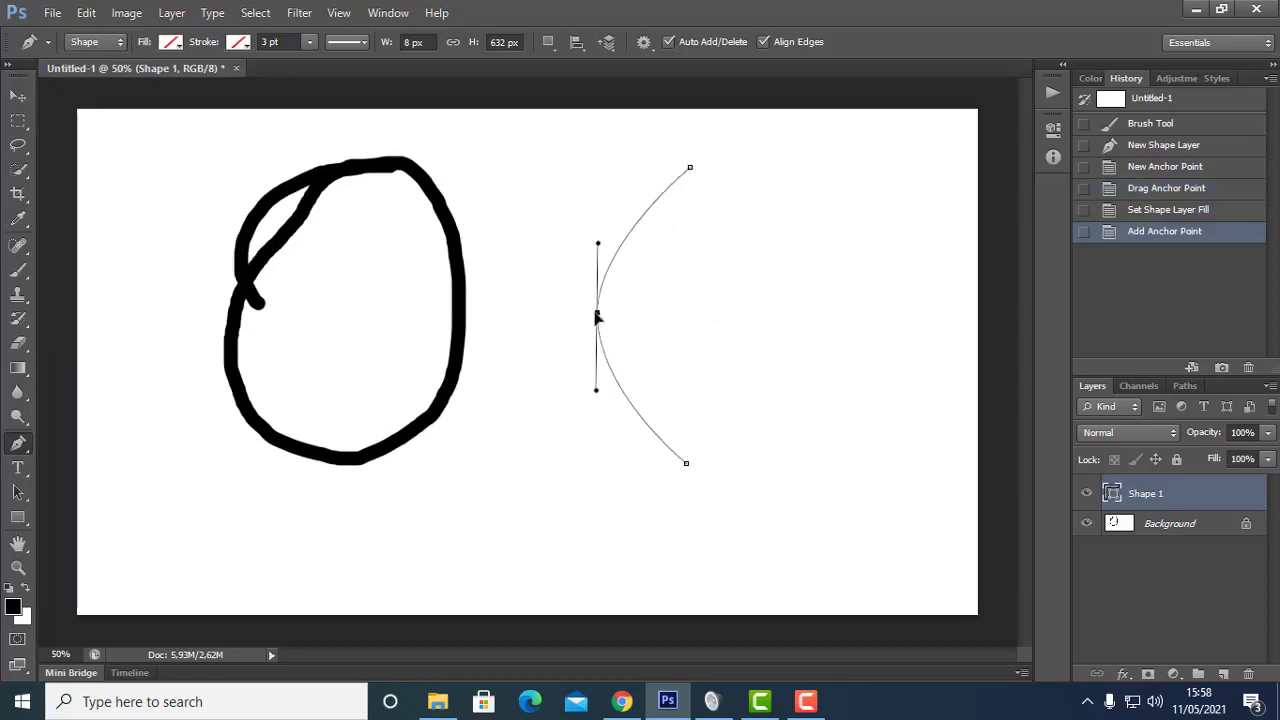
left_click(690, 168)
left_click_drag(689, 315, 803, 324)
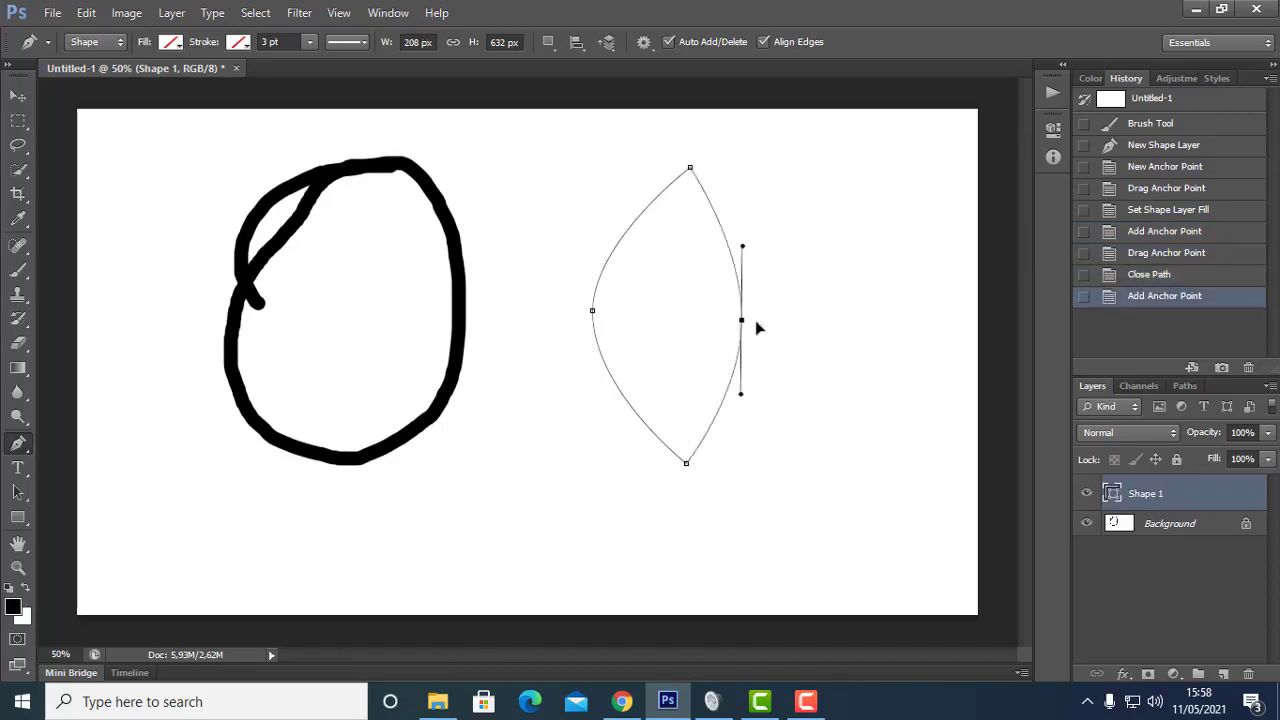
left_click(687, 463)
left_click(688, 168)
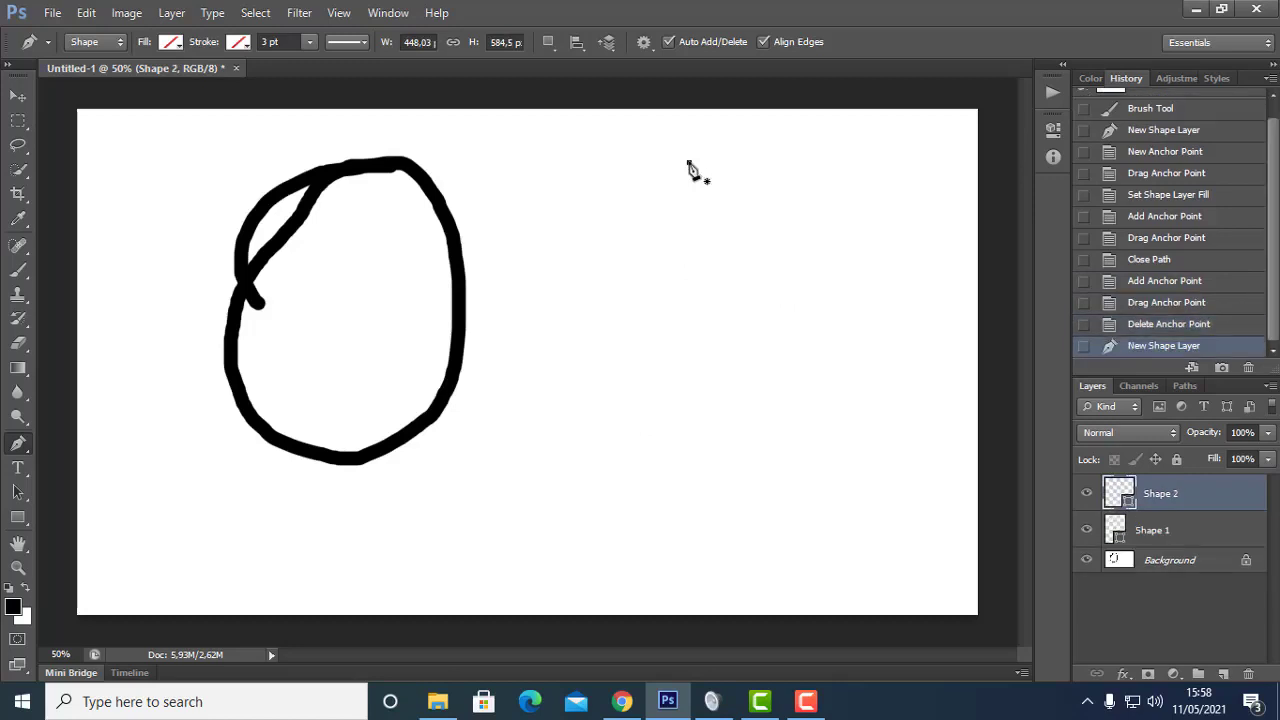
- Delete the extra top anchor and drag the left and right anchors to round the path
key("ctrl+z")
left_click(690, 168)
left_click_drag(592, 311, 577, 311)
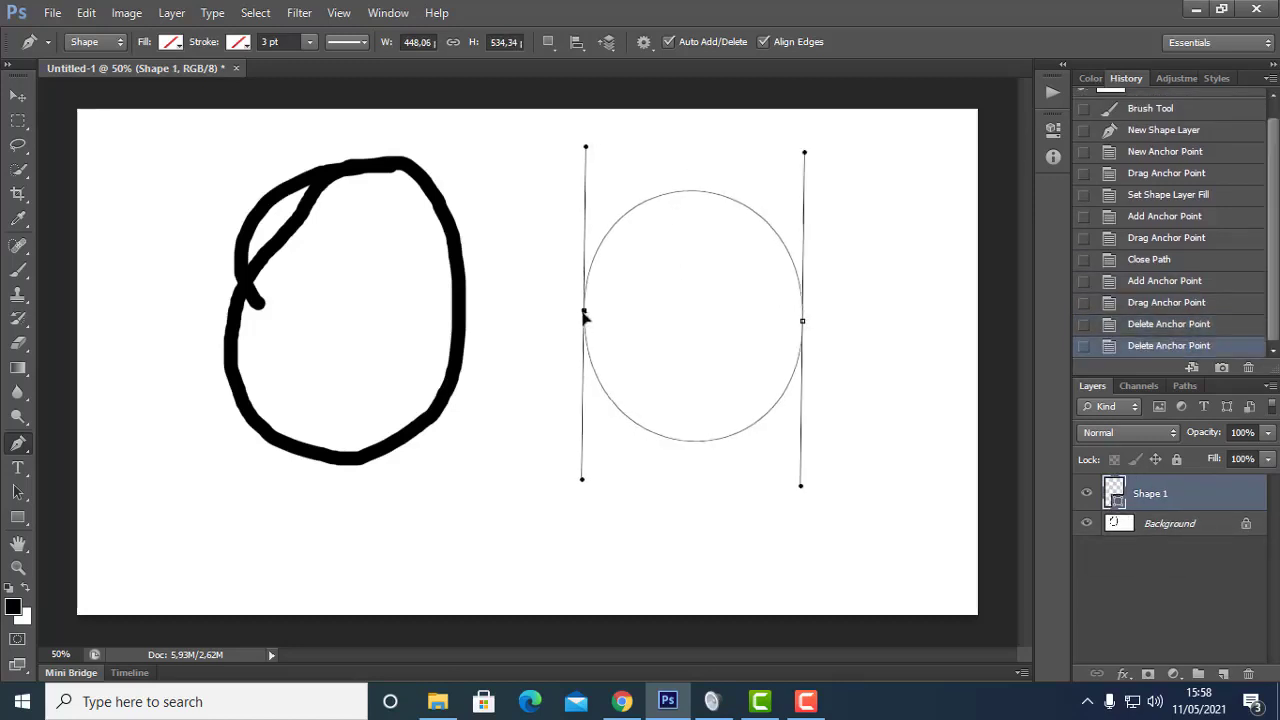
left_click_drag(801, 325, 809, 320)
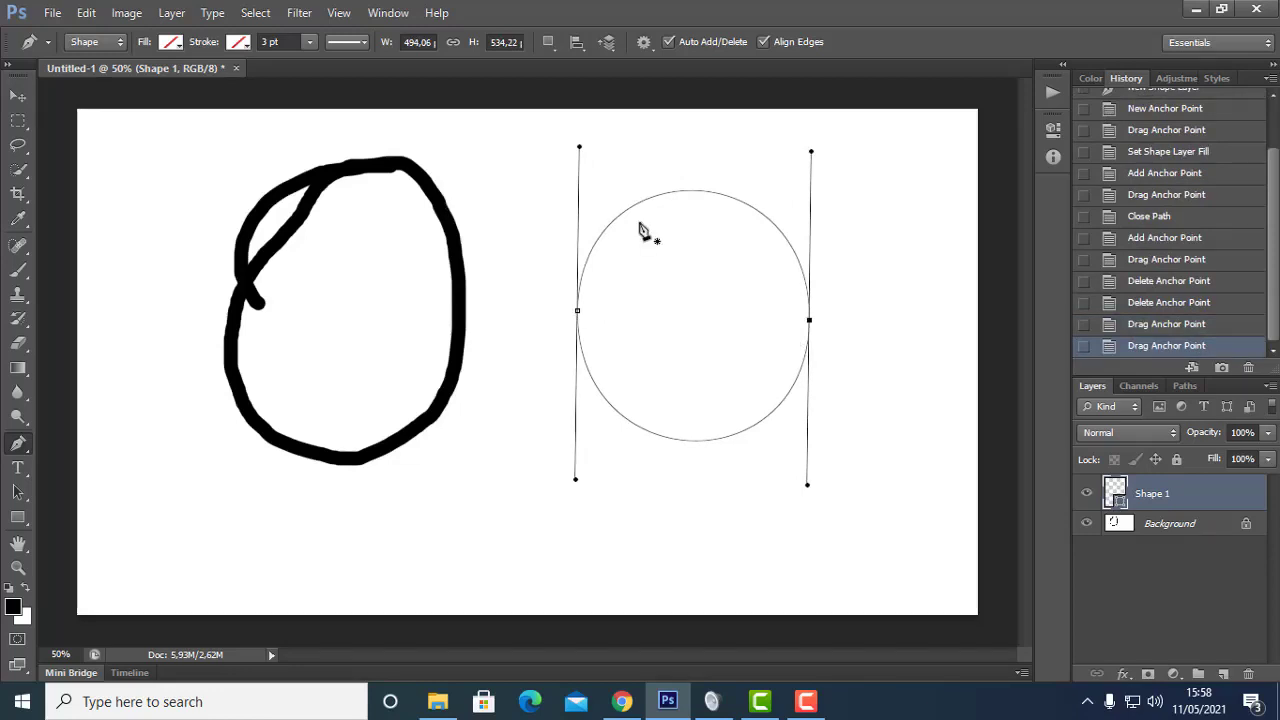
- Give the shape a black stroke 6 pt wide
left_click(236, 44)
left_click(265, 42)
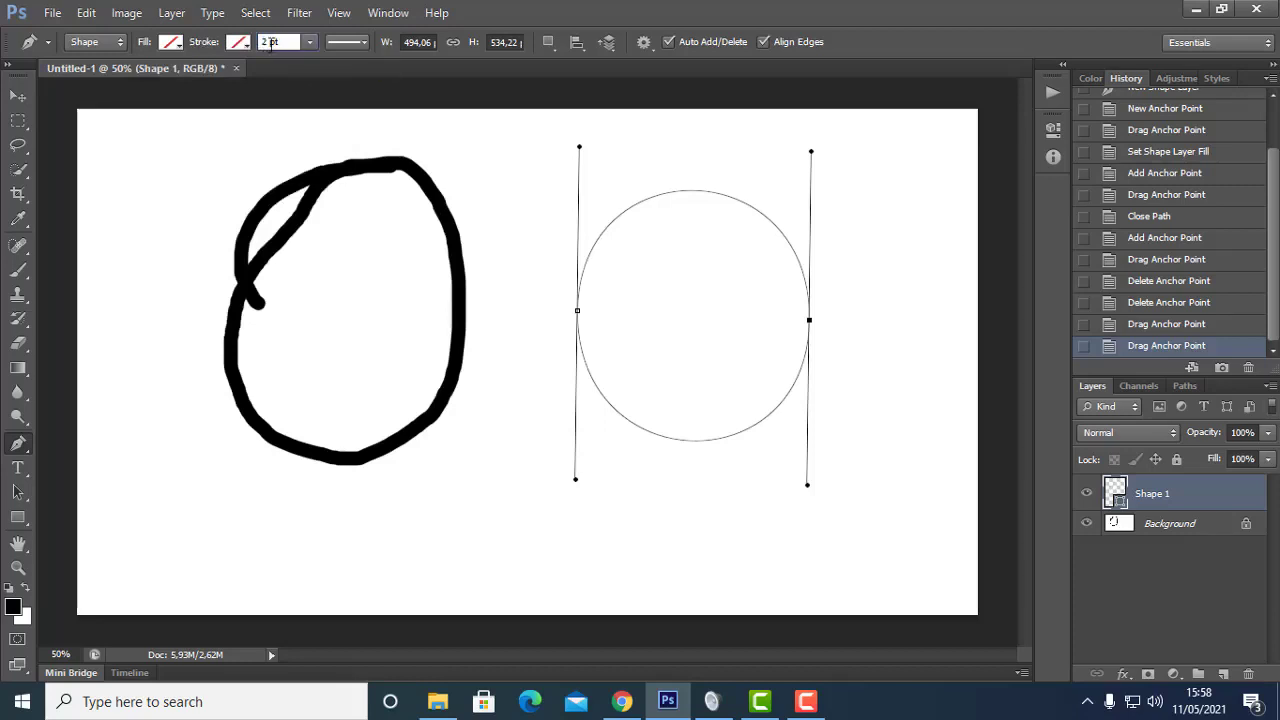
type("7")
key("Return")
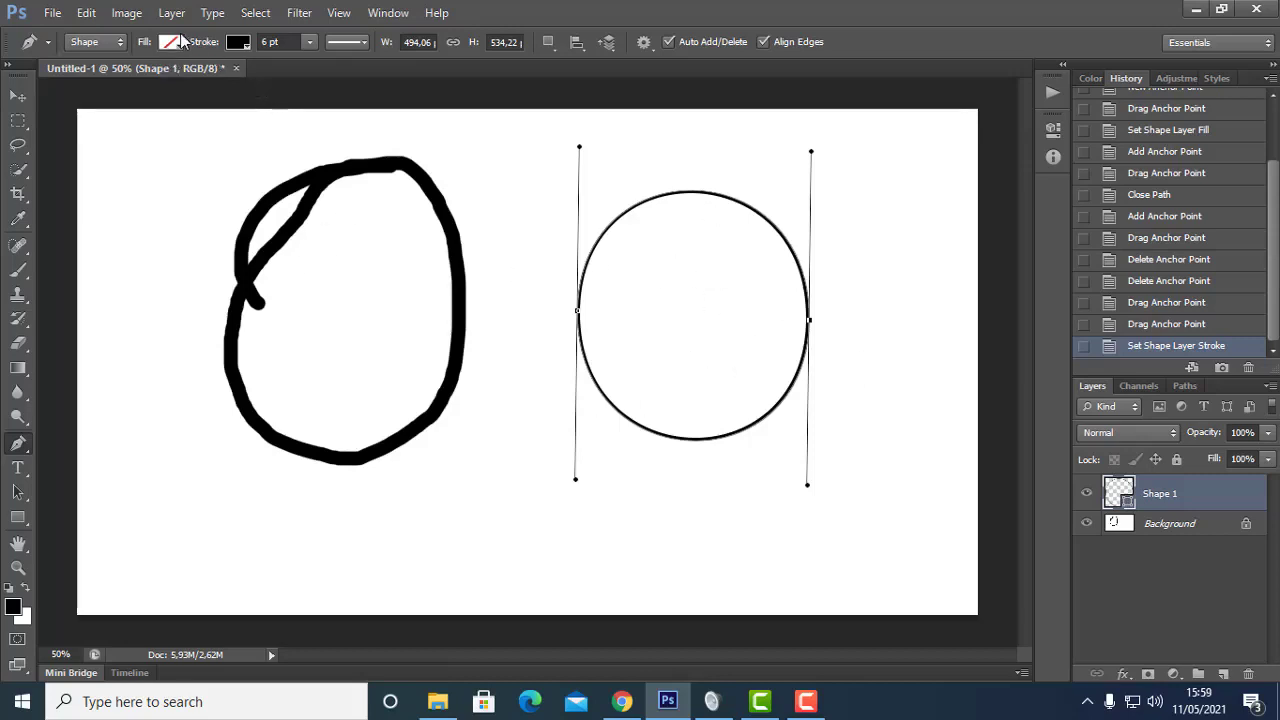
- Set the circle's fill to none, nudge its left anchor rounder, and select the Background layer
left_click(170, 41)
left_click(80, 131)
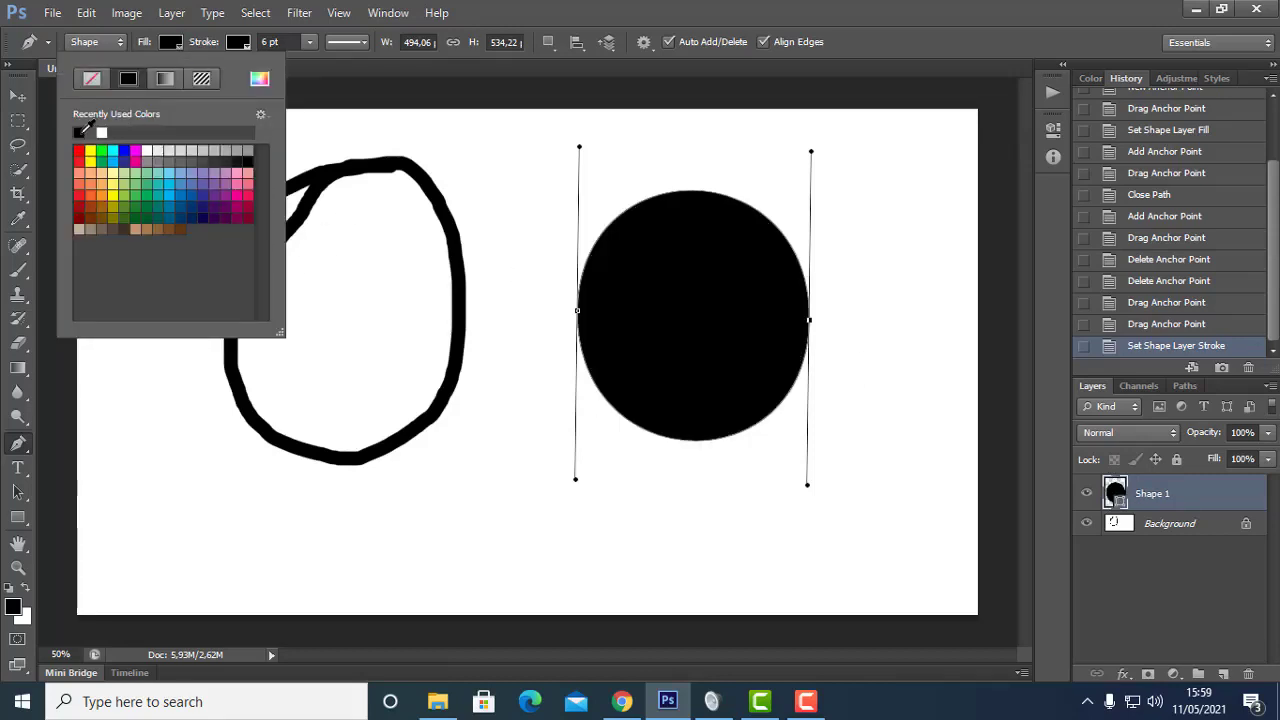
left_click(92, 78)
left_click(906, 10)
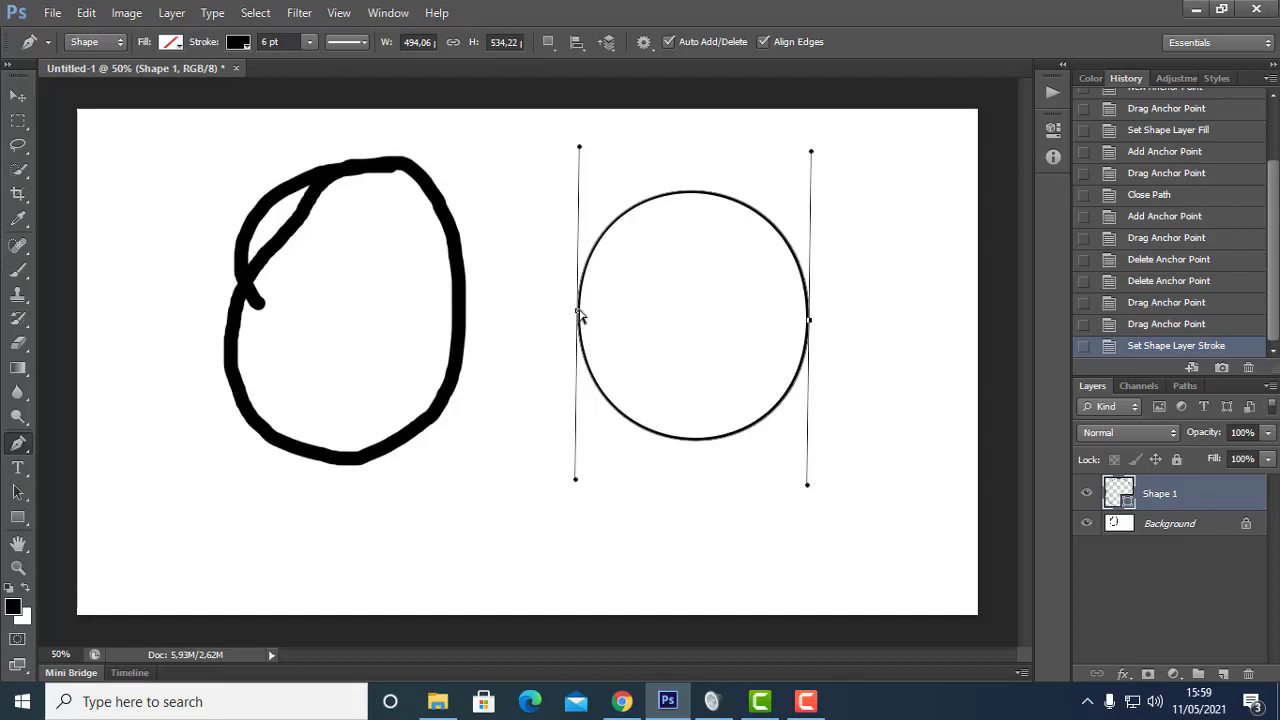
left_click_drag(577, 316, 579, 321)
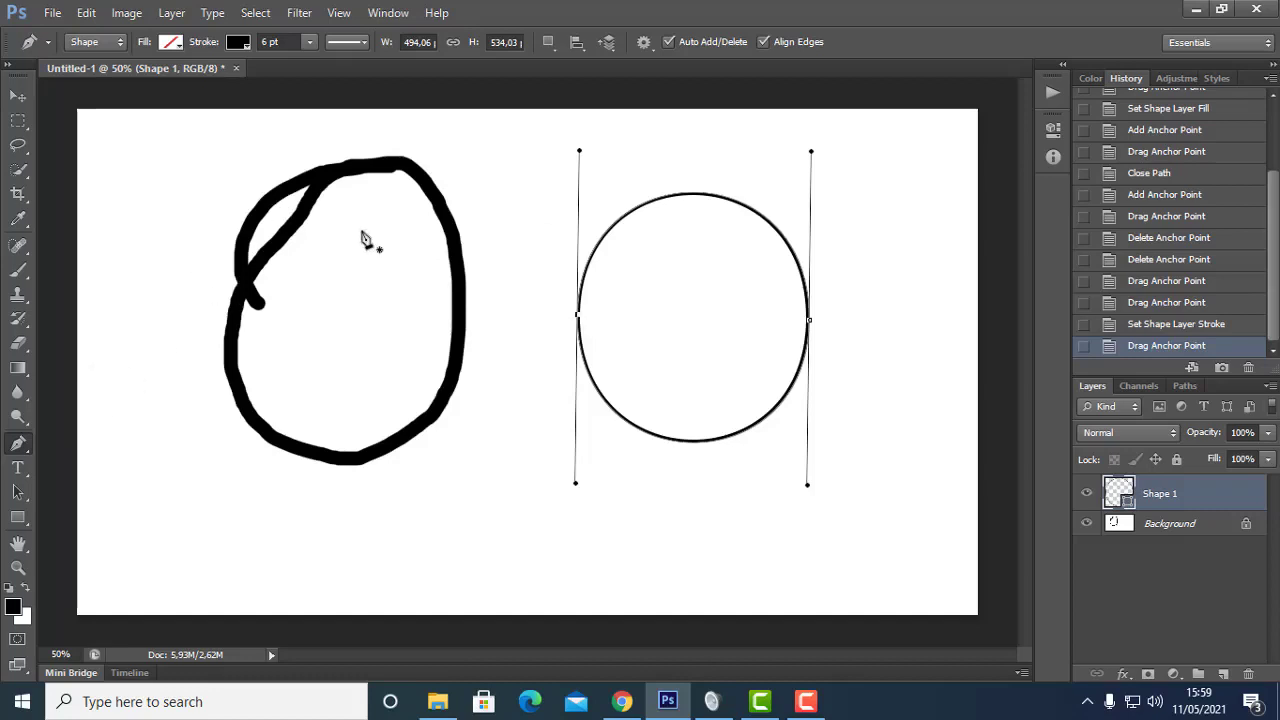
left_click(1200, 535)
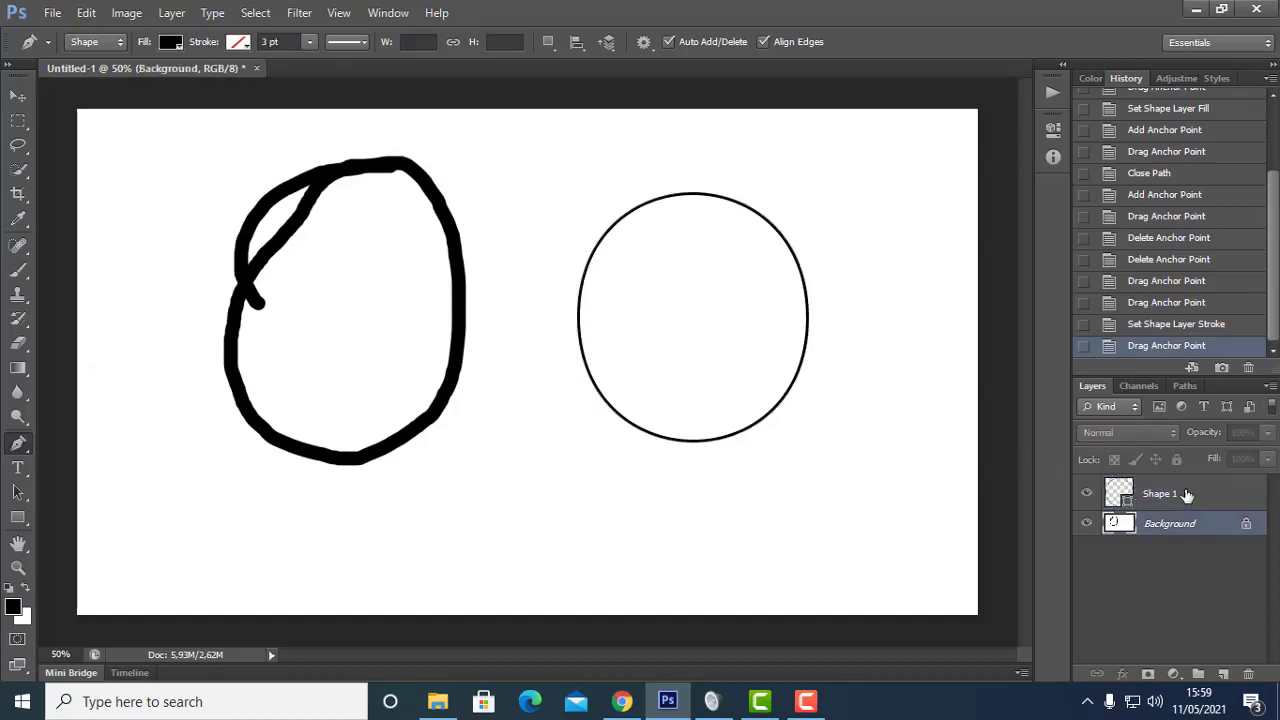
- Activate the Background layer and pick the standard Eraser at 57 px
left_click(1200, 493)
left_click(1184, 528)
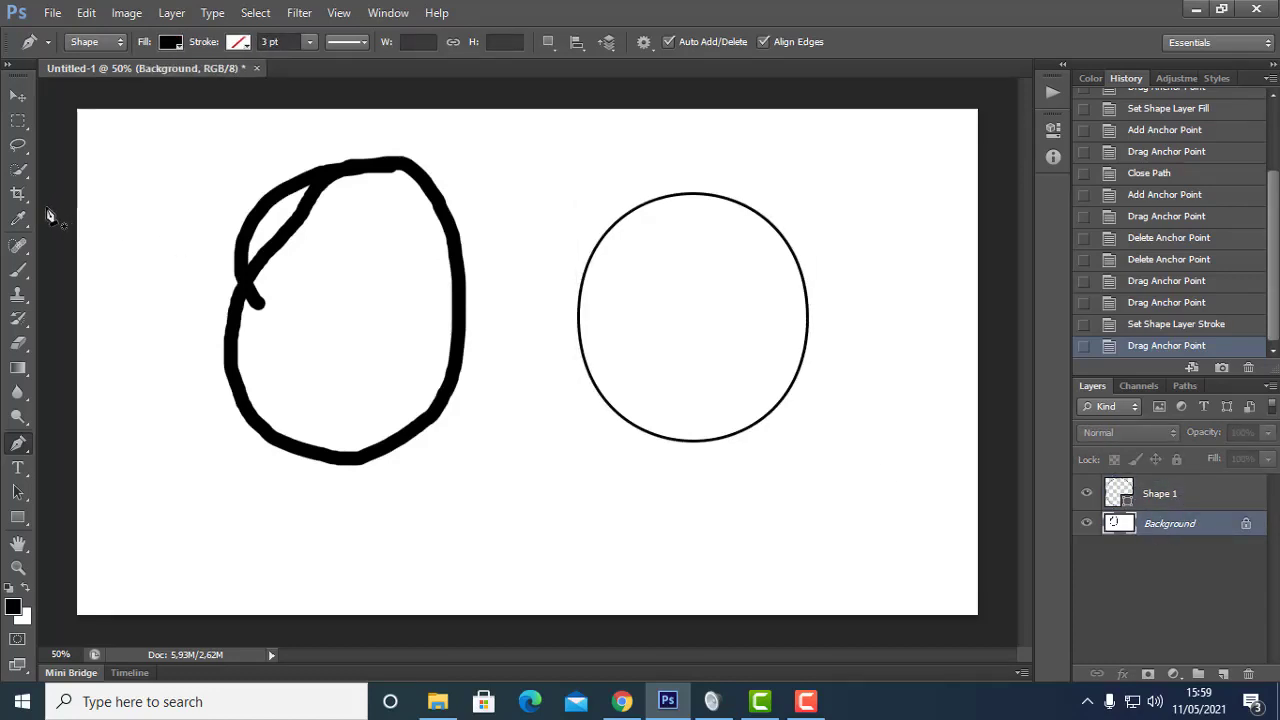
left_click(18, 343)
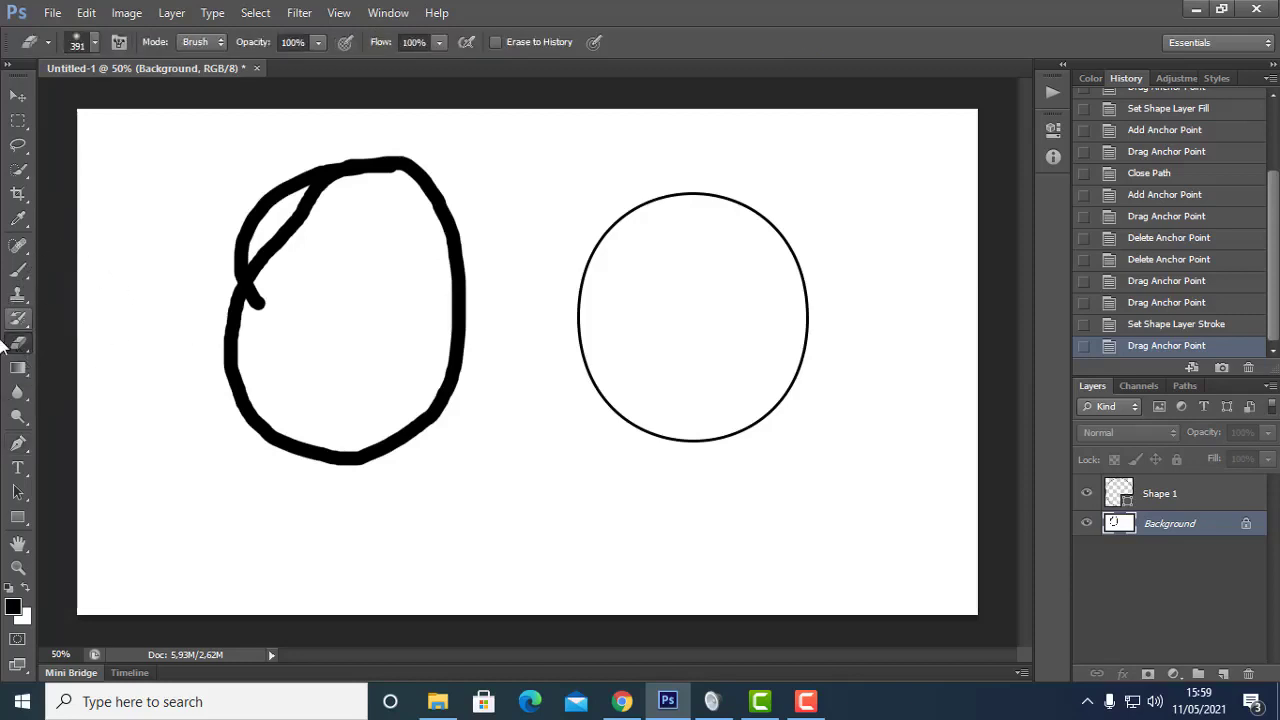
left_click(91, 40)
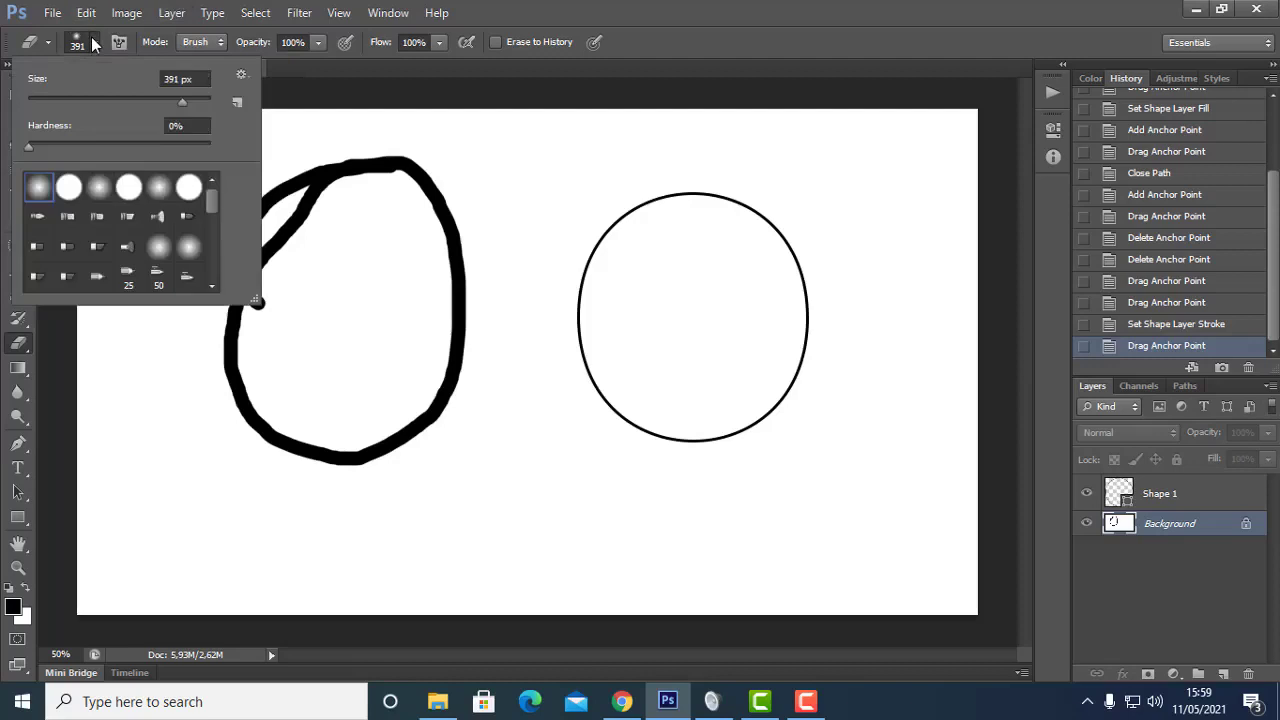
left_click(79, 103)
right_click(20, 345)
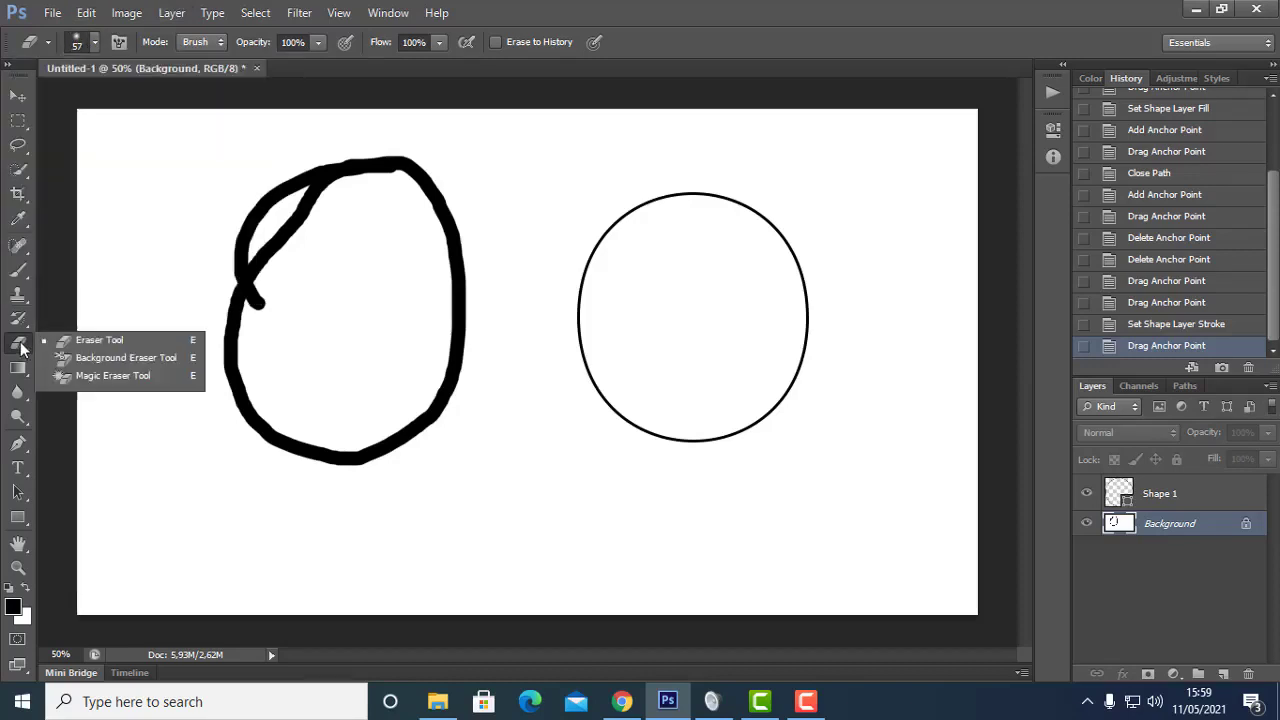
left_click(70, 340)
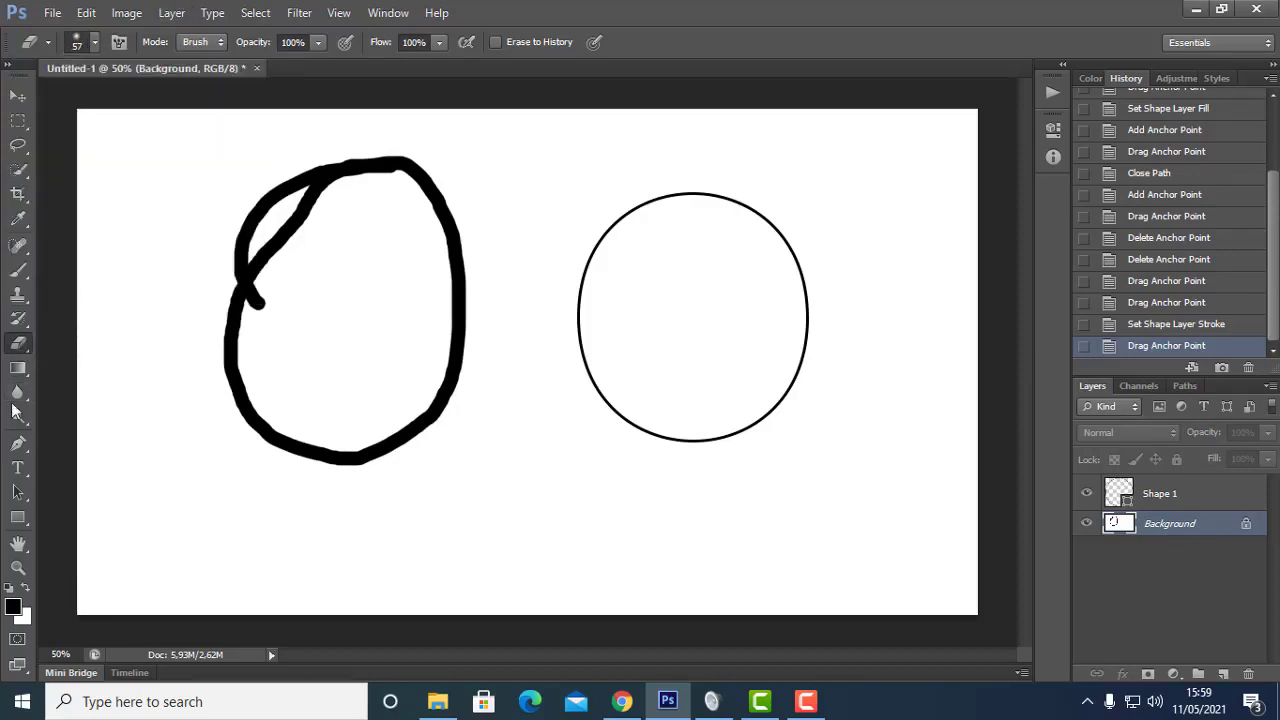
- Erase the tail, inner loop and upper-left nub of the freehand circle
left_click_drag(274, 314, 263, 323)
mouse_move(268, 190)
left_mouse_down()
mouse_move(247, 229)
mouse_move(326, 131)
left_mouse_up()
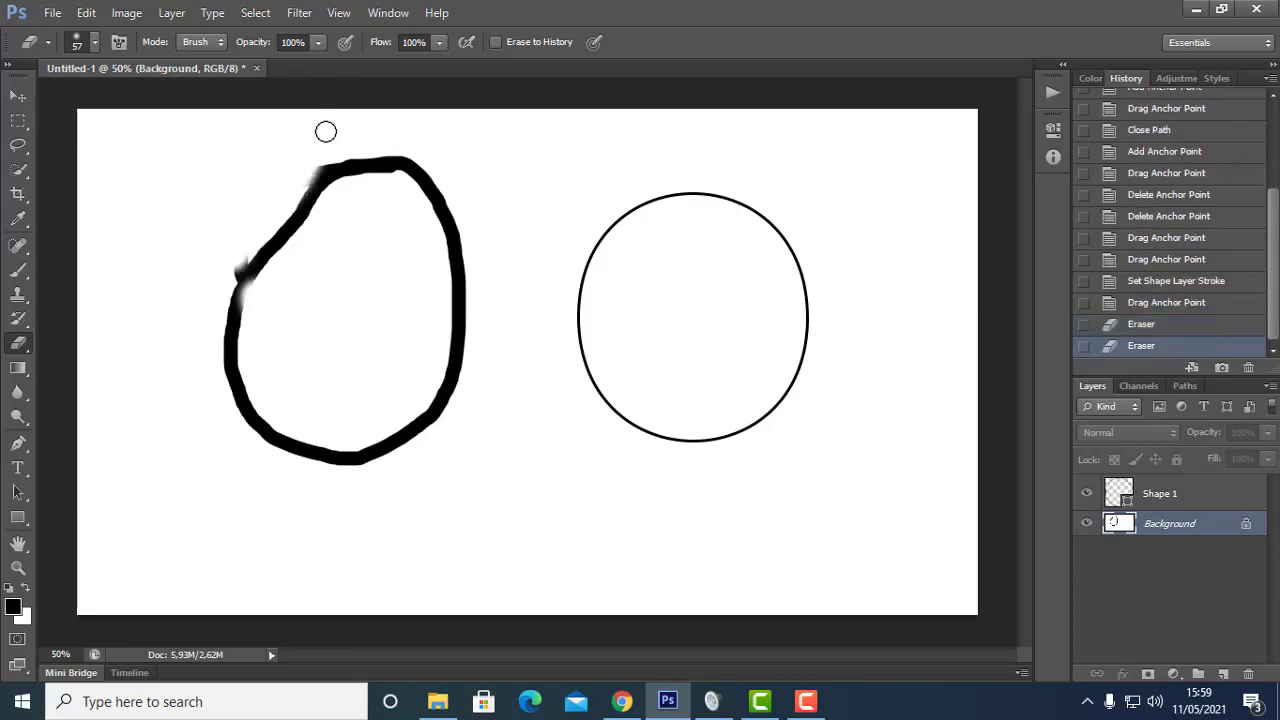
mouse_move(243, 251)
left_mouse_down()
mouse_move(231, 271)
mouse_move(242, 241)
left_mouse_up()
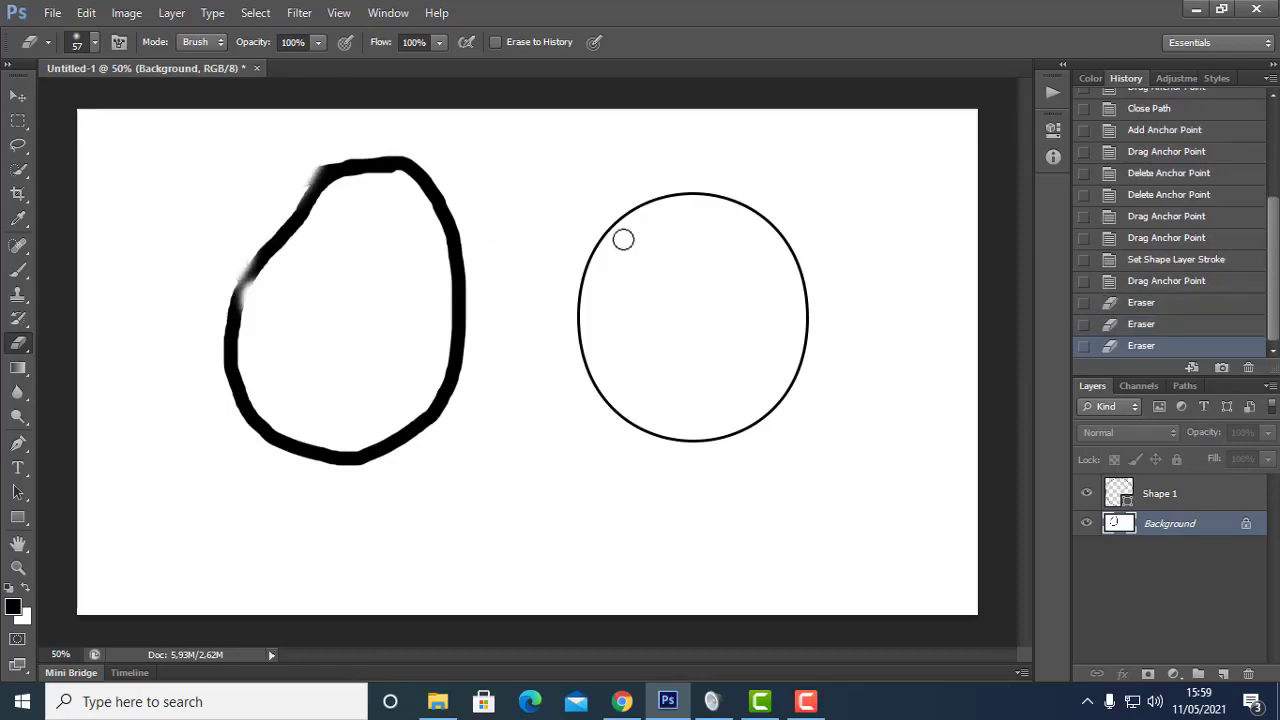
- Cut two diagonal transparent strips left of the freehand circle with the Background Eraser, Sampling: Once
right_click(20, 345)
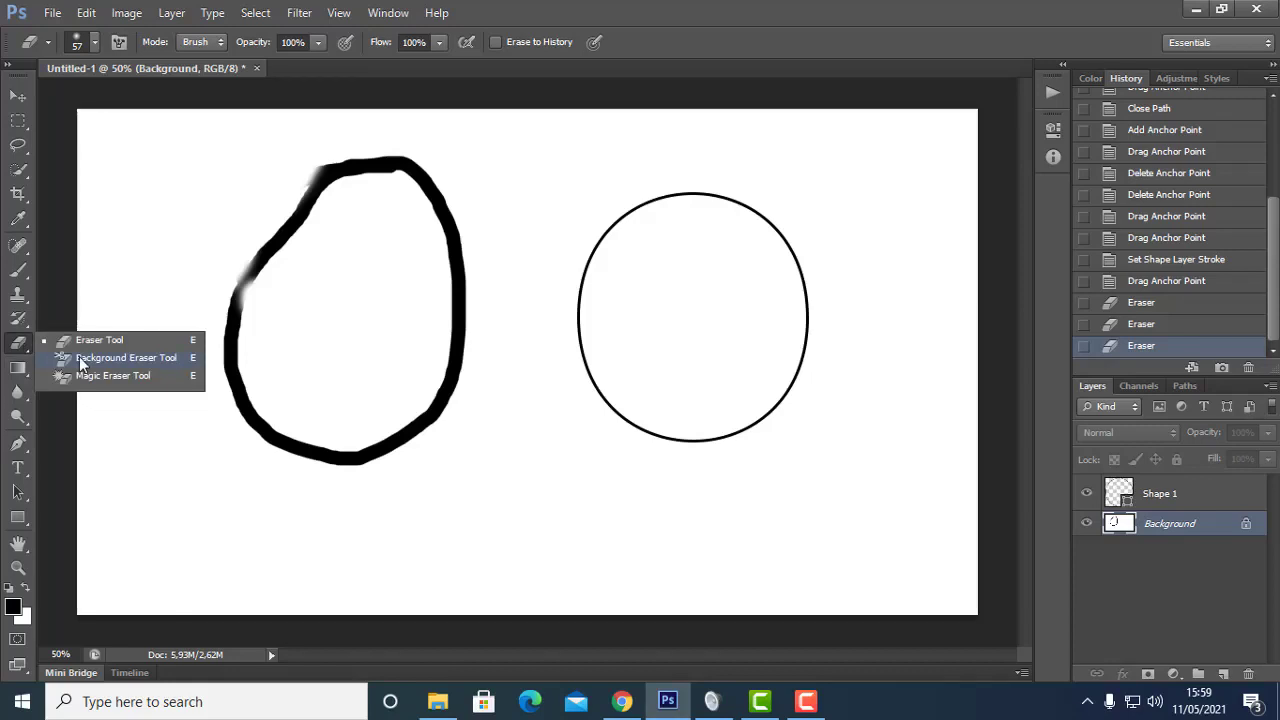
left_click(82, 362)
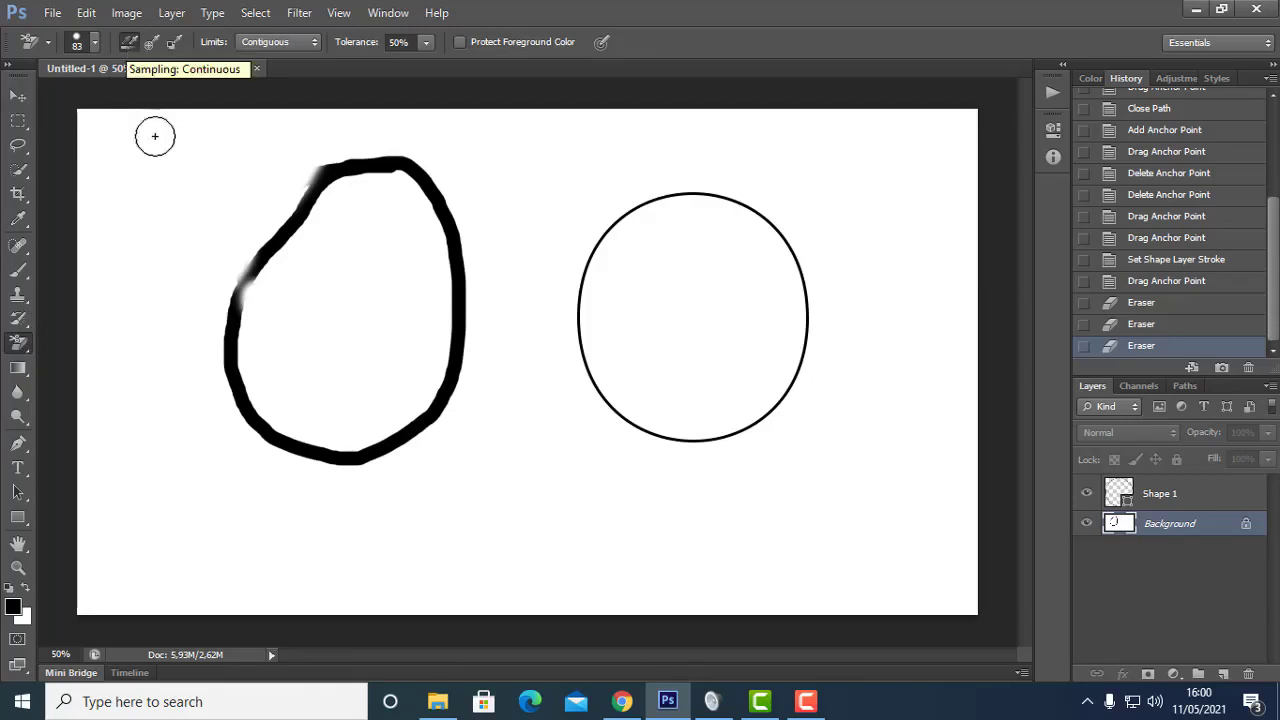
mouse_move(183, 186)
left_mouse_down()
mouse_move(251, 266)
mouse_move(297, 288)
left_mouse_up()
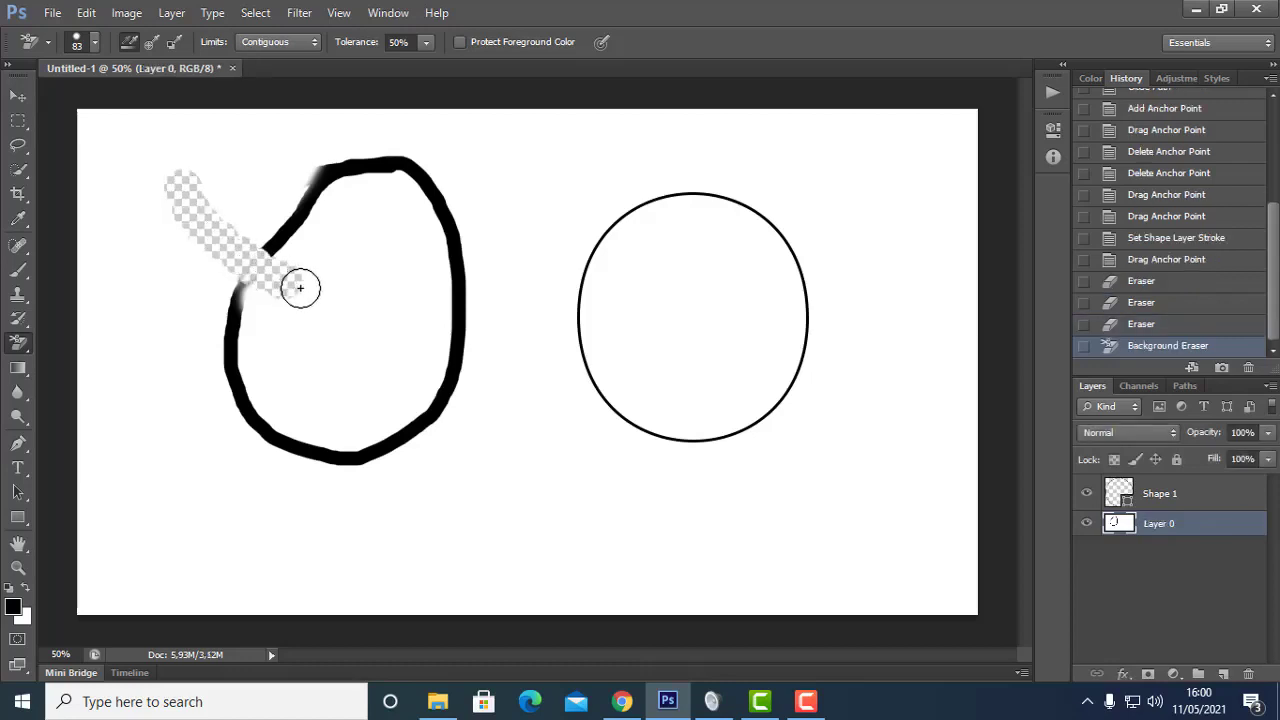
left_click(150, 45)
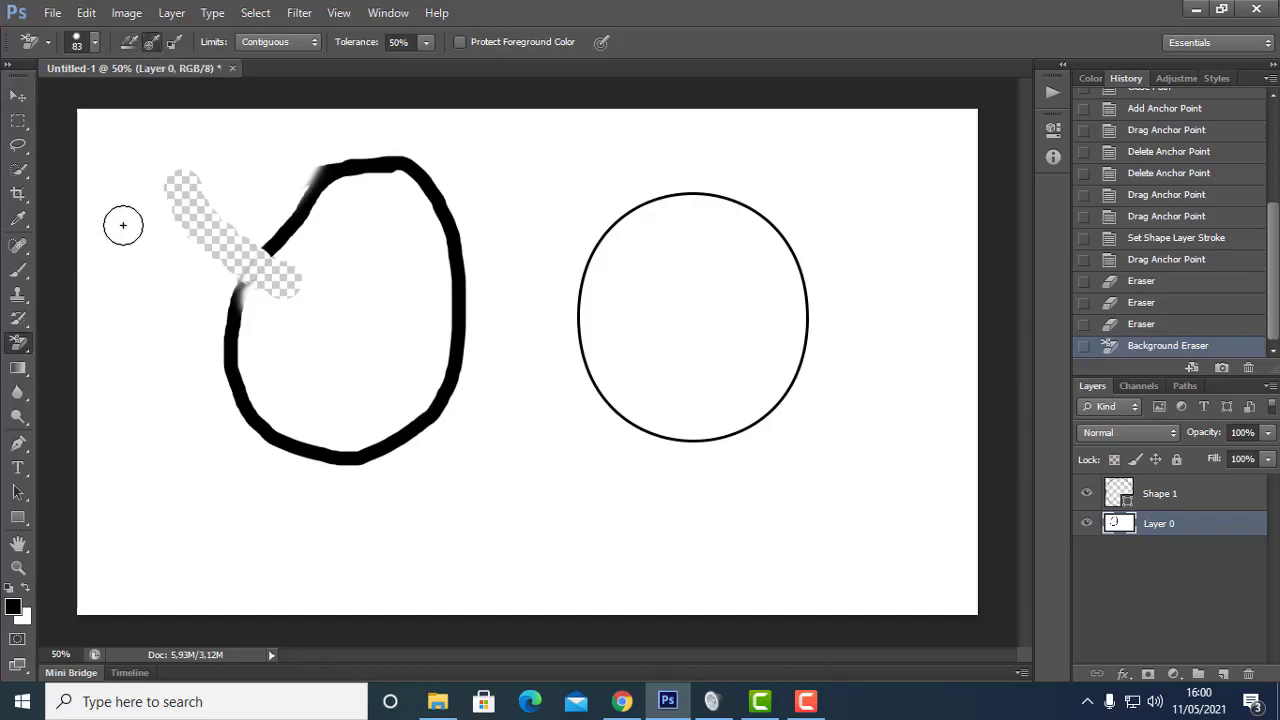
mouse_move(123, 225)
left_mouse_down()
mouse_move(160, 280)
mouse_move(229, 320)
mouse_move(297, 334)
left_mouse_up()
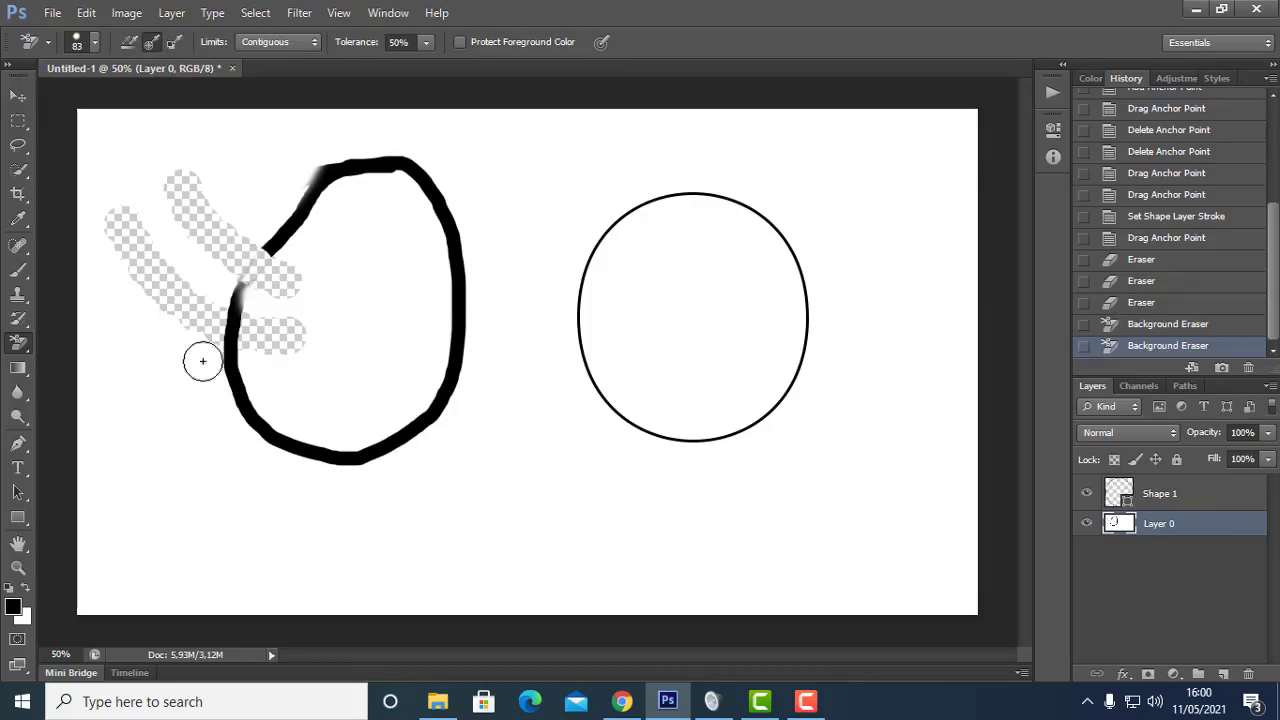
- Magic Eraser the white background and the insides of both circles to transparency
right_click(14, 346)
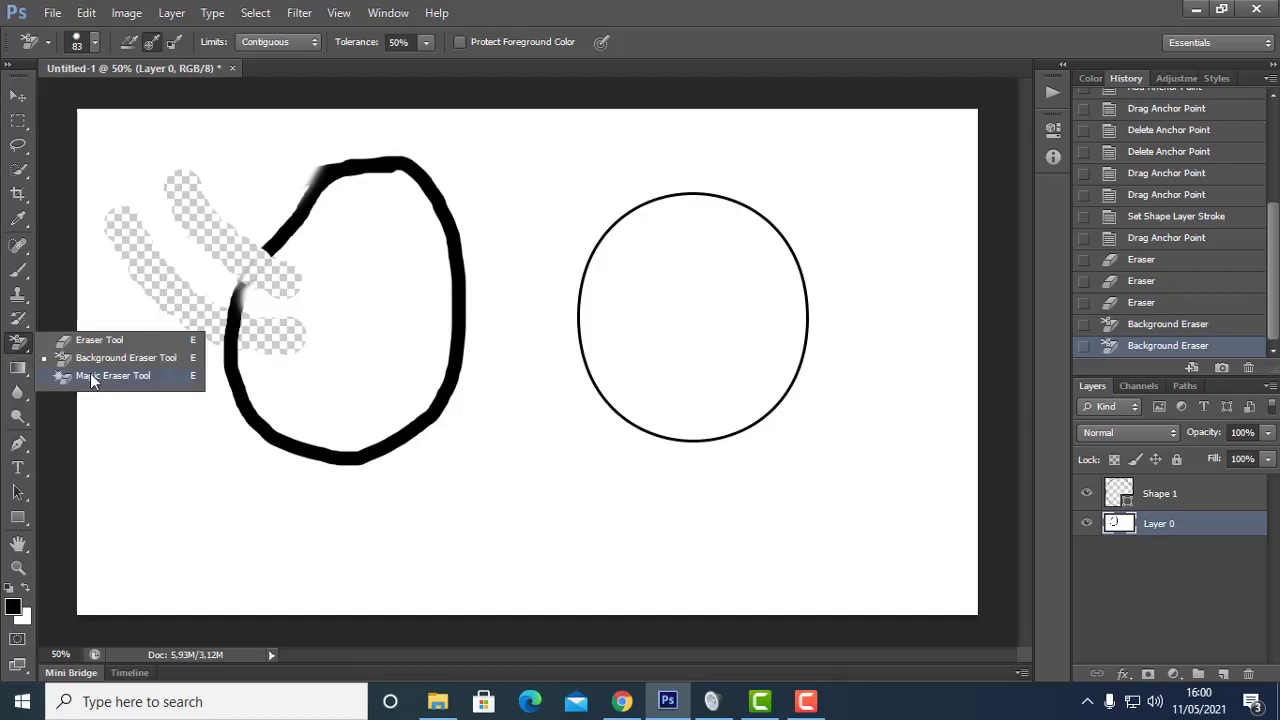
left_click(91, 376)
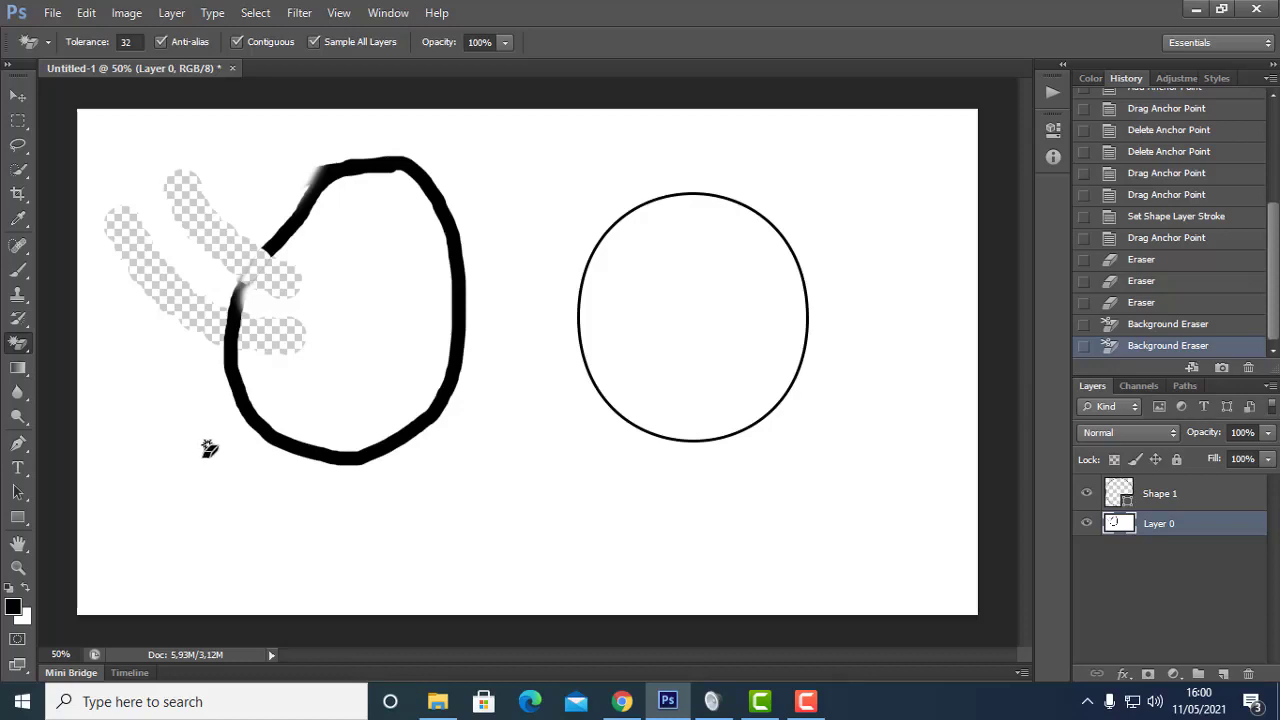
left_click(209, 450)
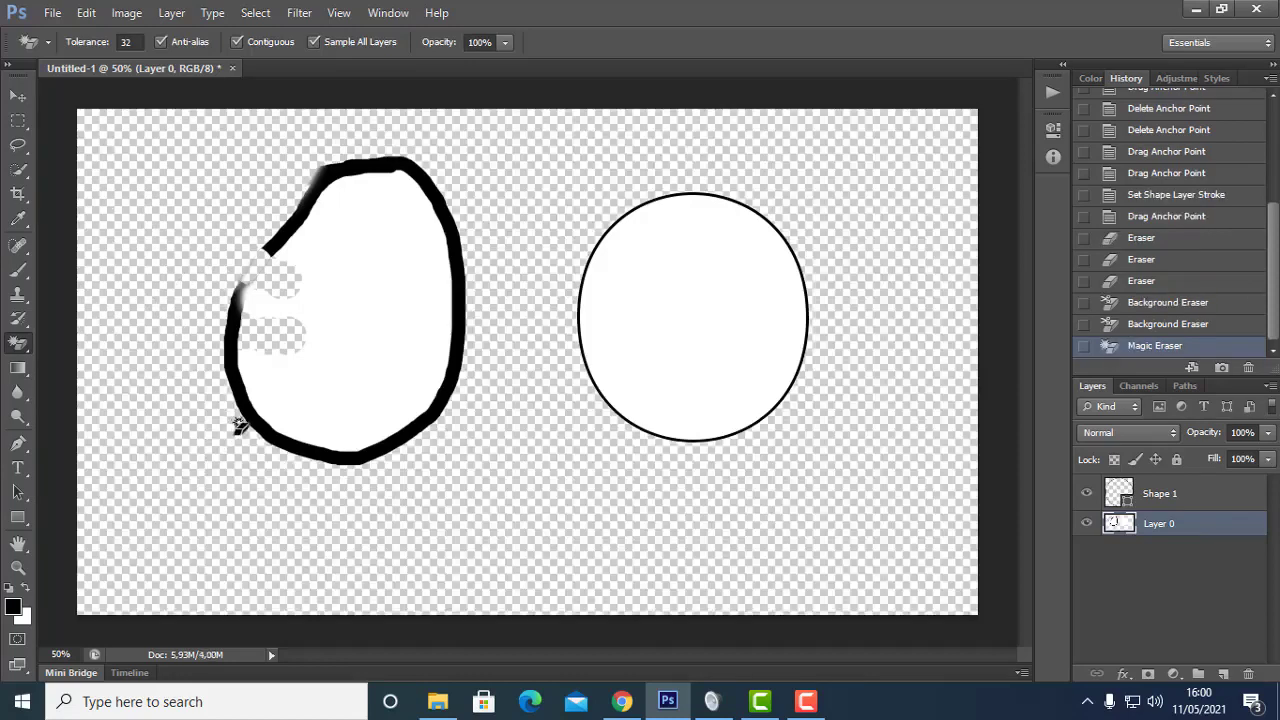
left_click(320, 352)
left_click(657, 337)
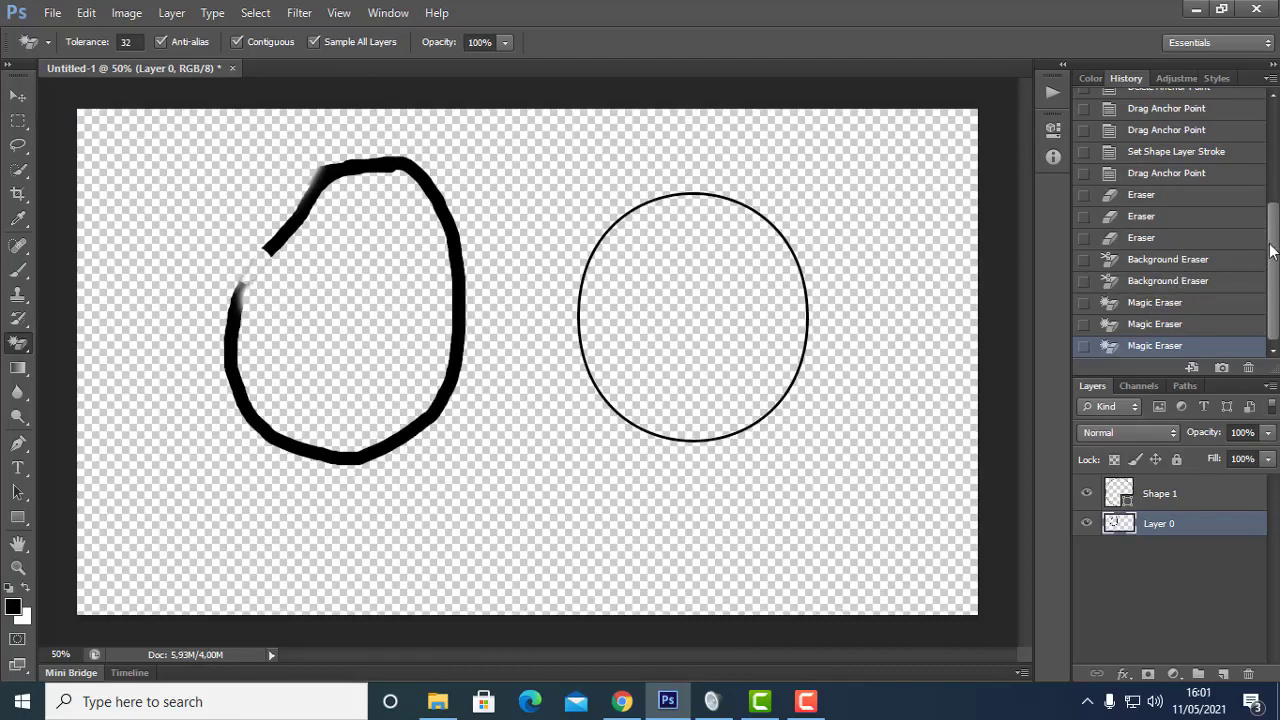
- Step History back to before any erasing, leaving Magic Eraser Tolerance at 32
left_click(1158, 173)
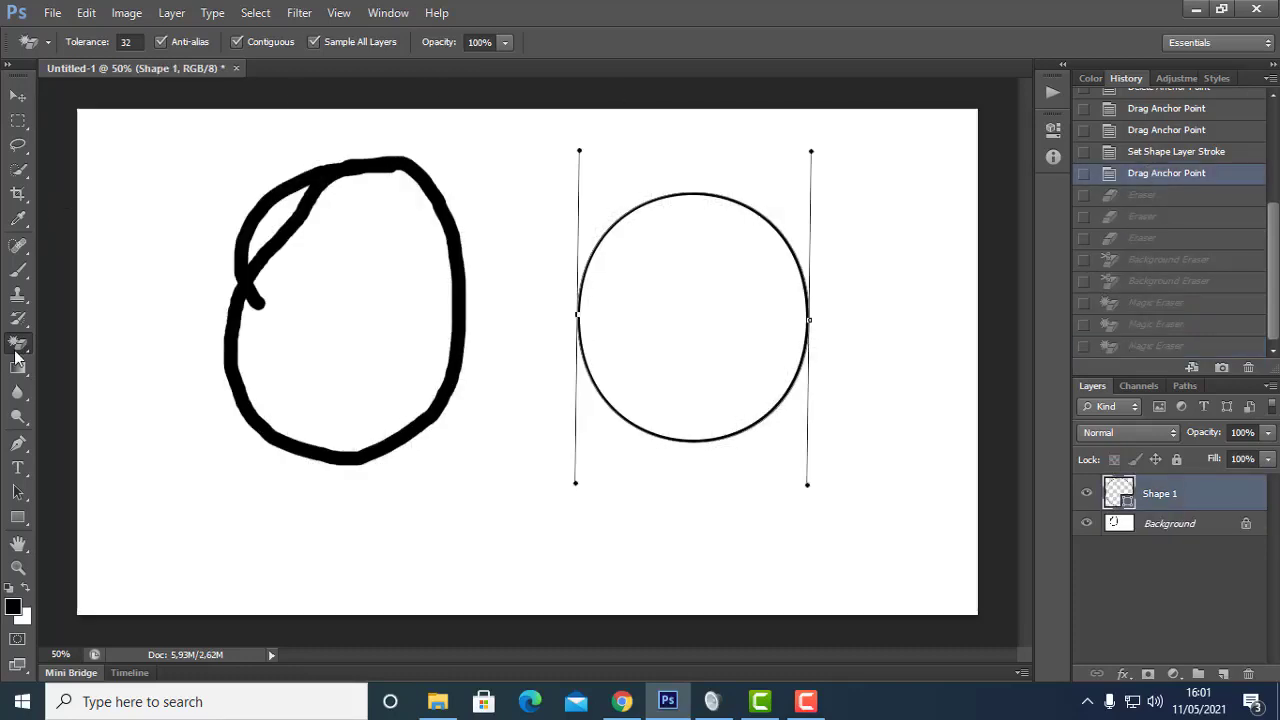
left_click(128, 42)
double_click(122, 43)
key("Return")
- Select the Background layer and switch to the standard Eraser Tool
left_click(1124, 527)
right_click(20, 345)
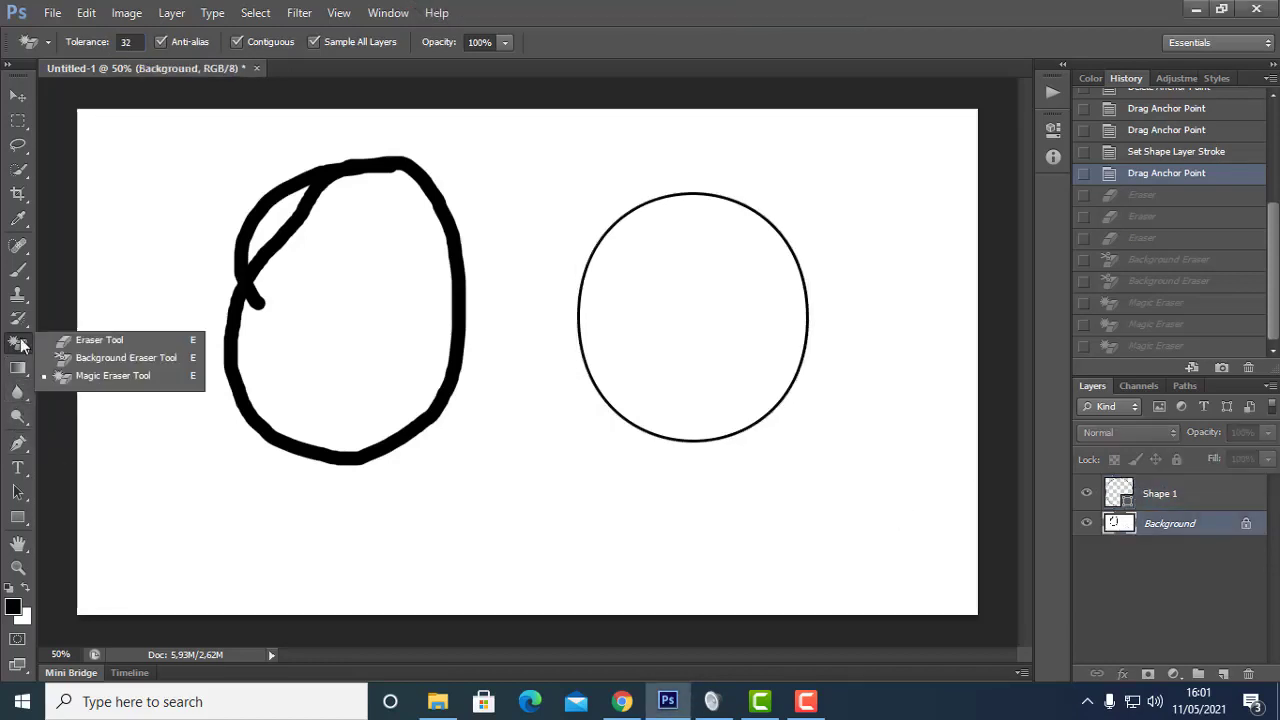
left_click(85, 341)
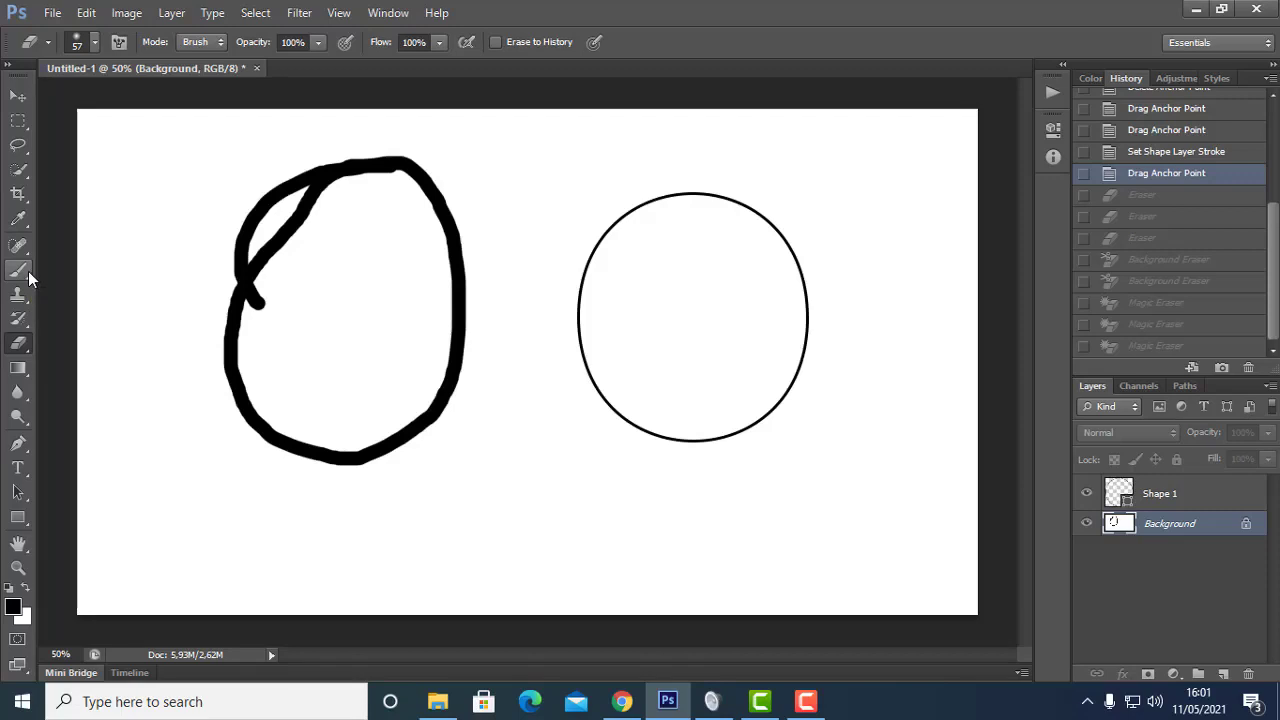
- With the Brush active, set the foreground colour to dusty pink #b17c7c
left_click(28, 271)
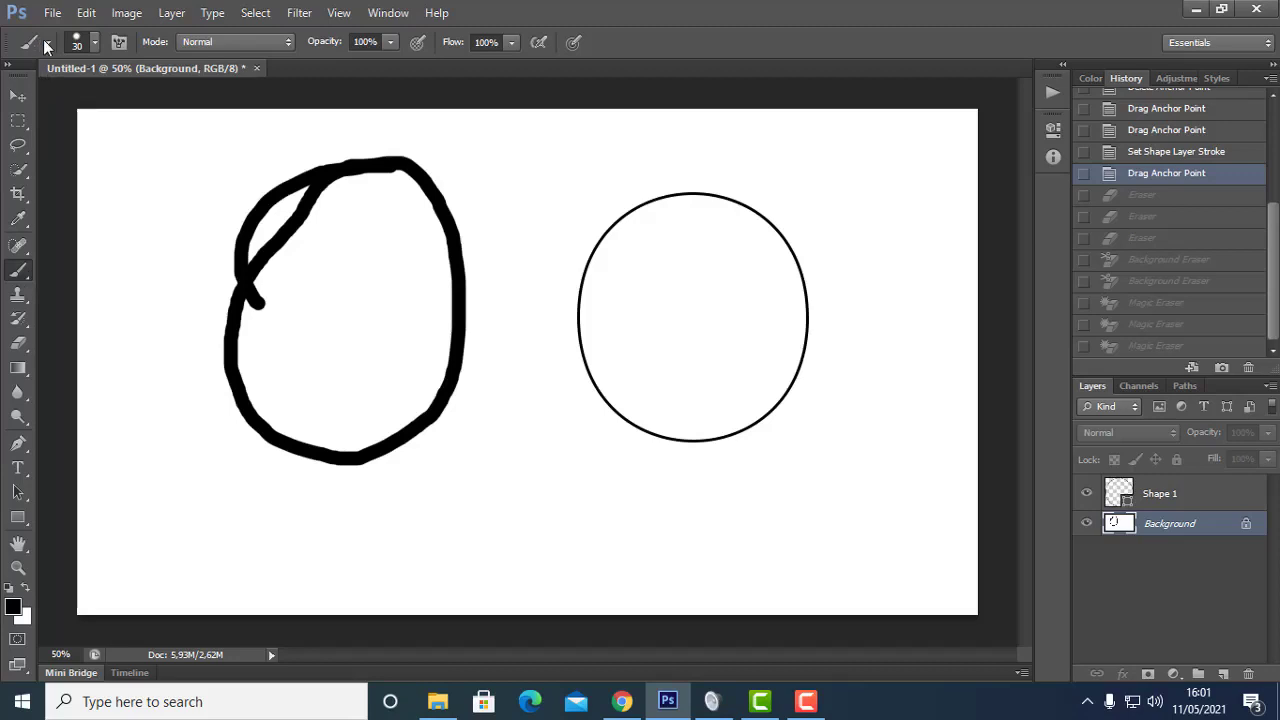
left_click(12, 607)
left_click(458, 242)
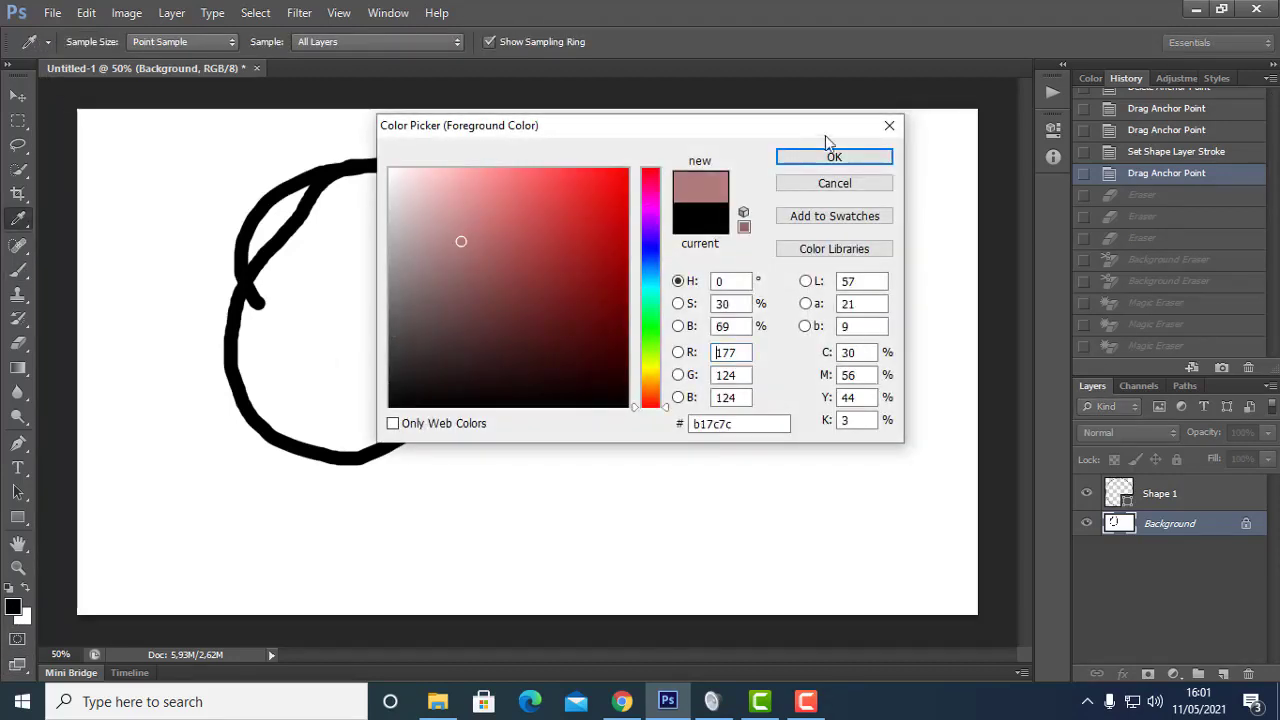
left_click(834, 157)
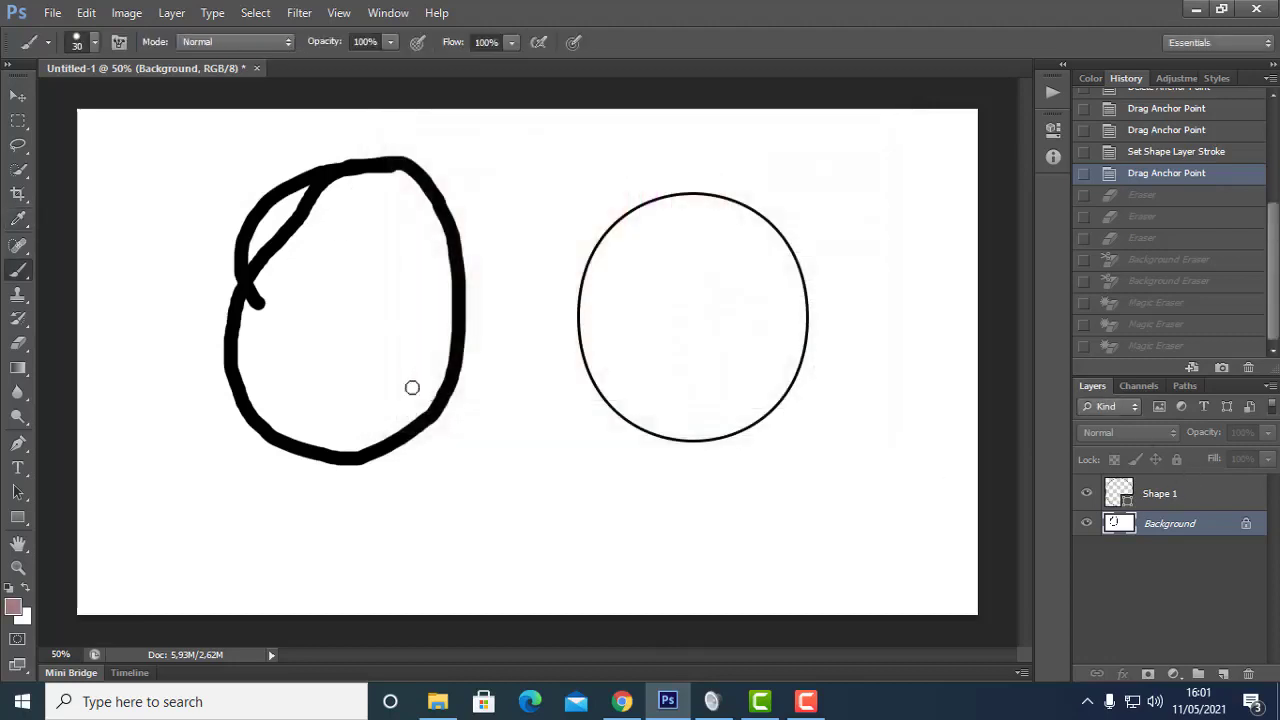
- Select the white interior of the freehand circle with the Magic Wand
key("e")
key("w")
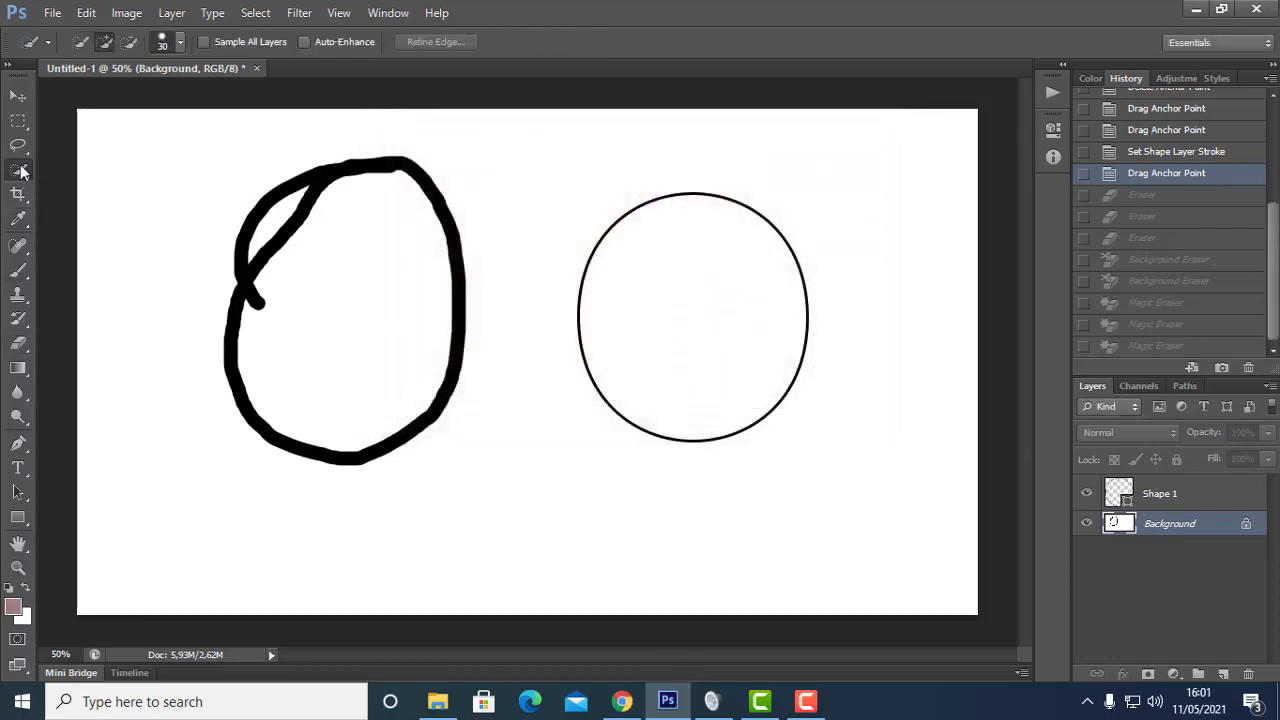
right_click(24, 172)
left_click(60, 192)
left_click(377, 347)
- Paint pink strokes inside the circle, then paler 41% opacity strokes on its right side
key("b")
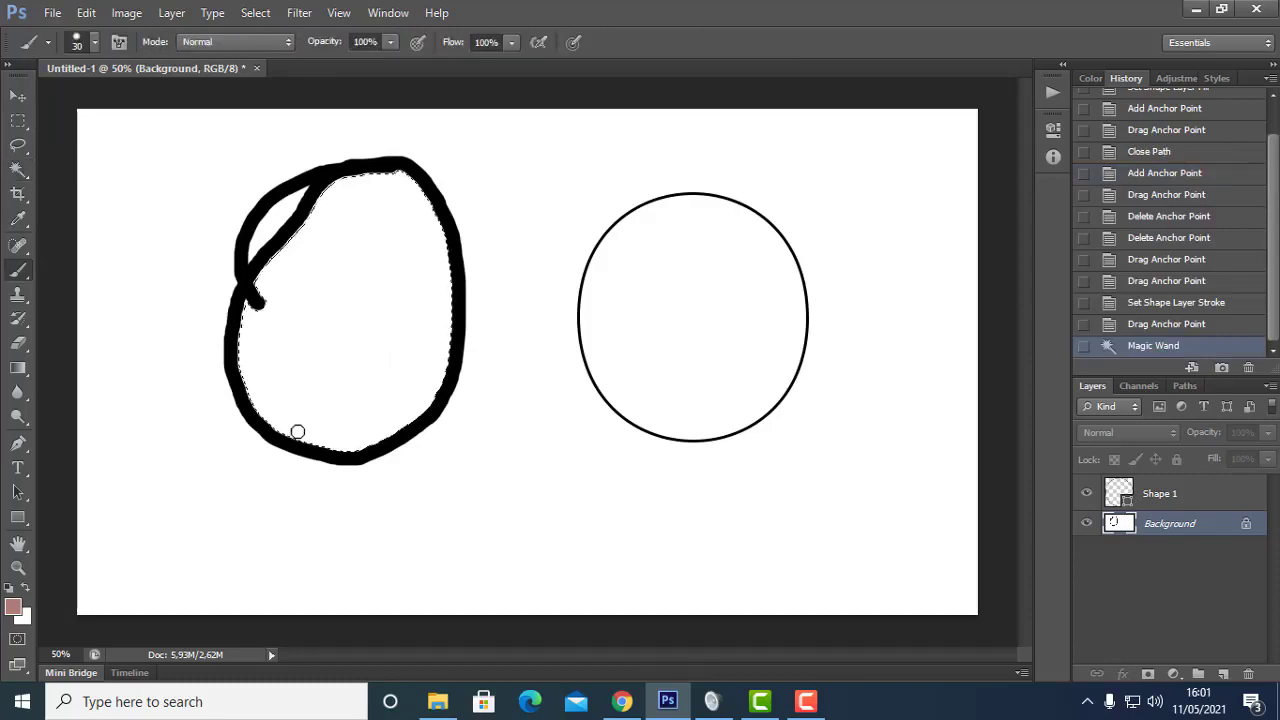
mouse_move(308, 340)
left_mouse_down()
mouse_move(268, 445)
mouse_move(268, 184)
mouse_move(254, 428)
mouse_move(262, 340)
mouse_move(314, 360)
mouse_move(355, 137)
left_mouse_up()
left_click_drag(389, 41, 350, 57)
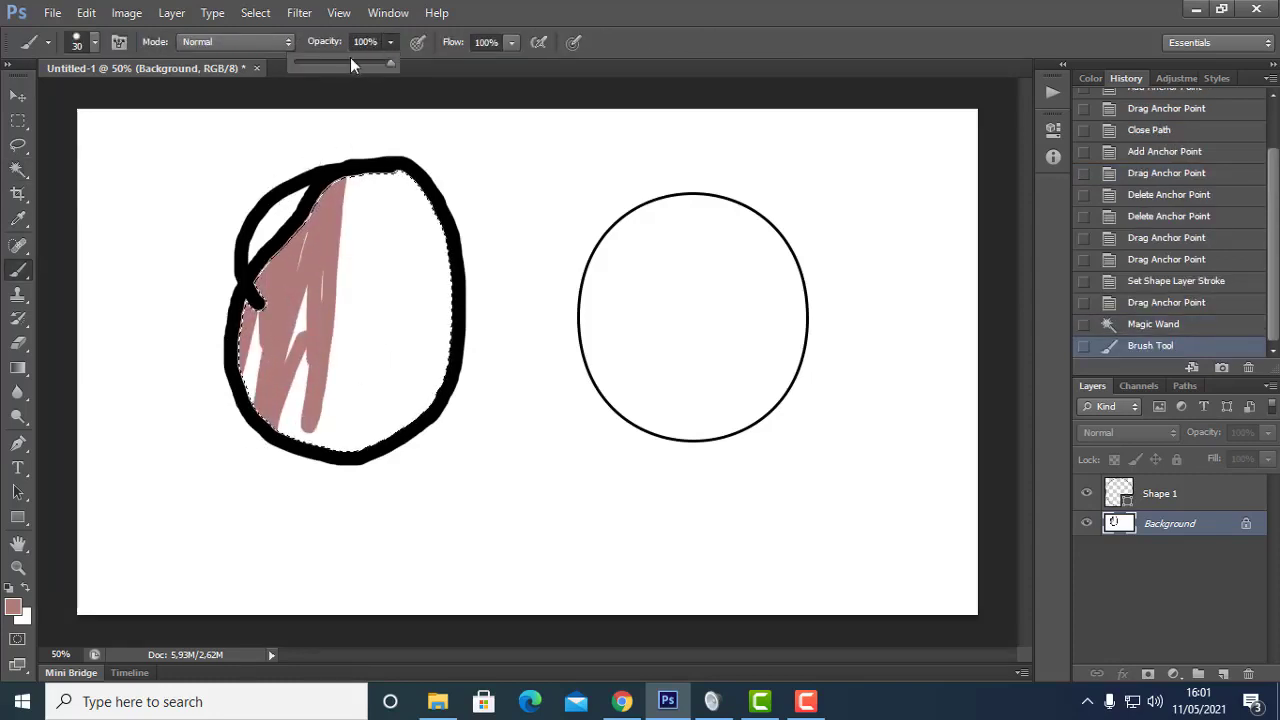
mouse_move(377, 117)
left_mouse_down()
mouse_move(323, 220)
mouse_move(352, 300)
left_mouse_up()
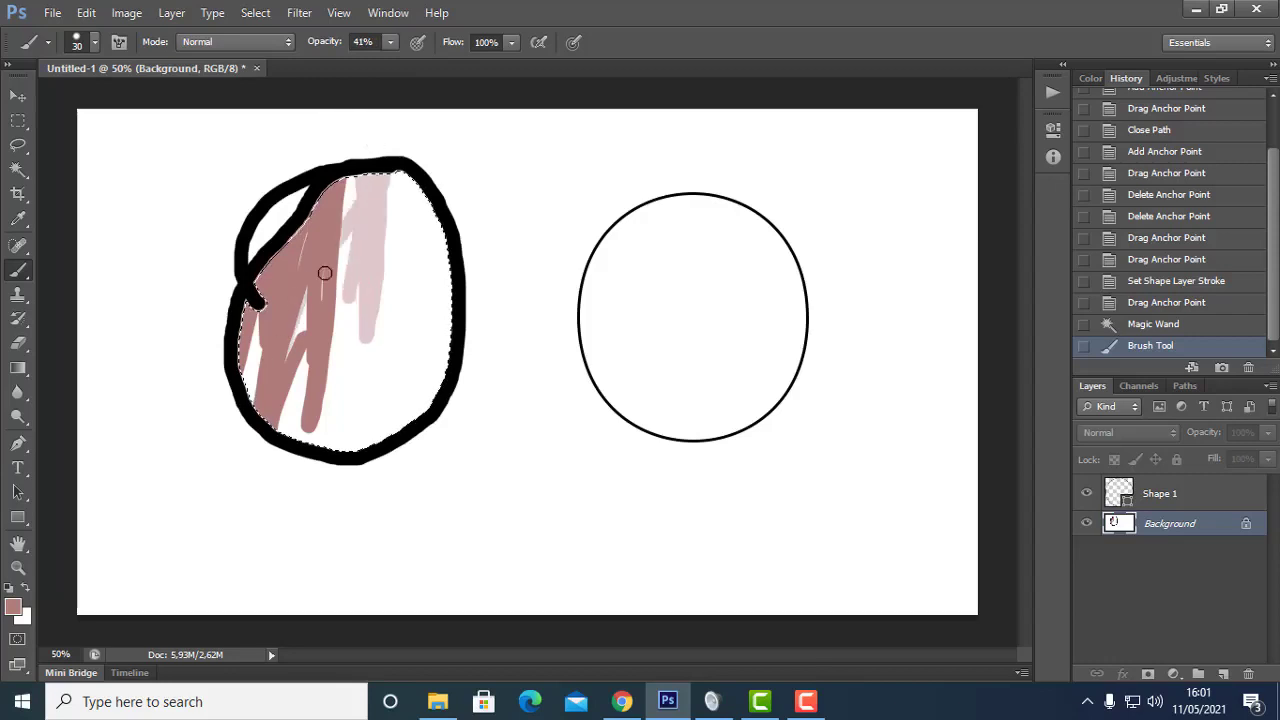
right_click(17, 270)
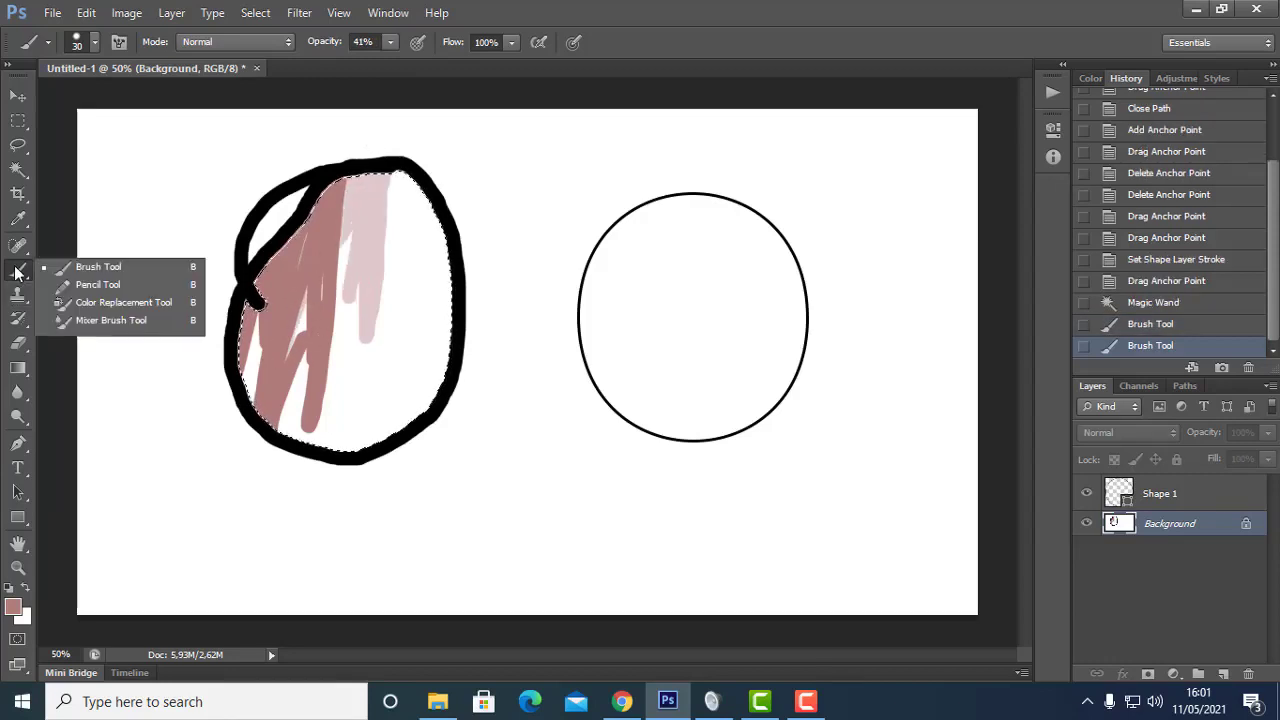
left_click(15, 272)
key("m")
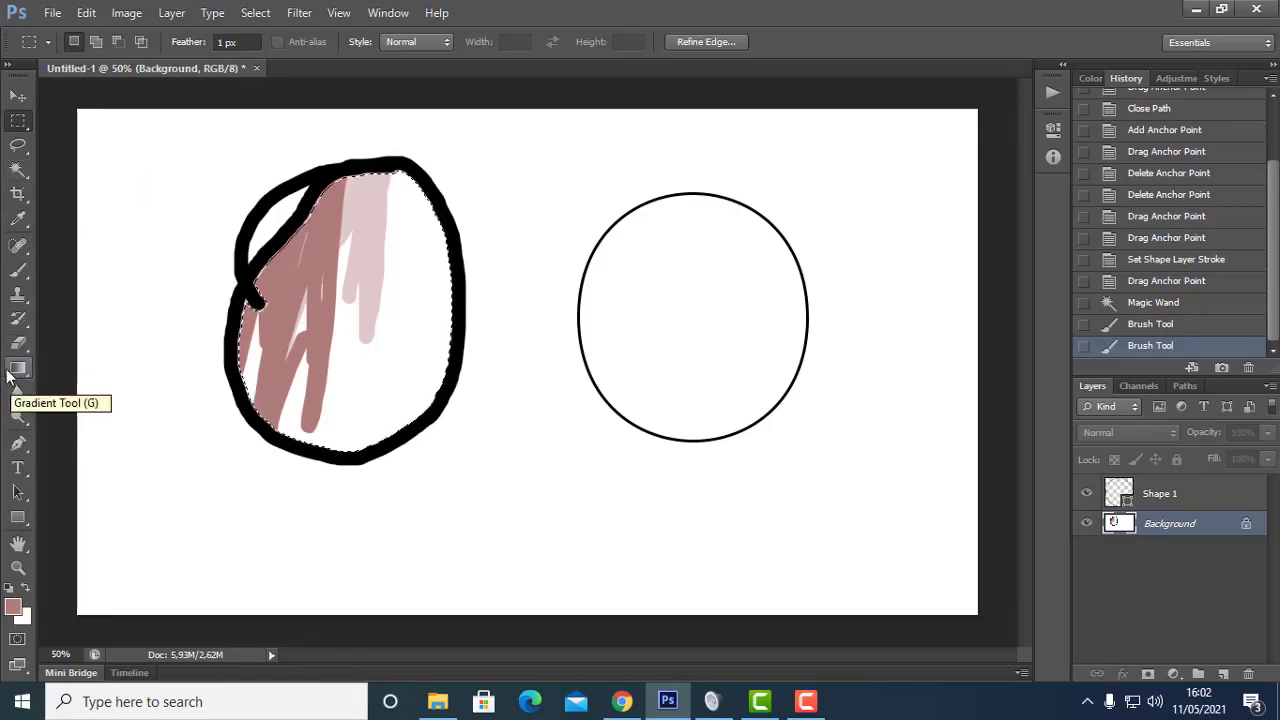
- Switch to the Paint Bucket, clear the circle selection, and make the Background layer active
right_click(8, 372)
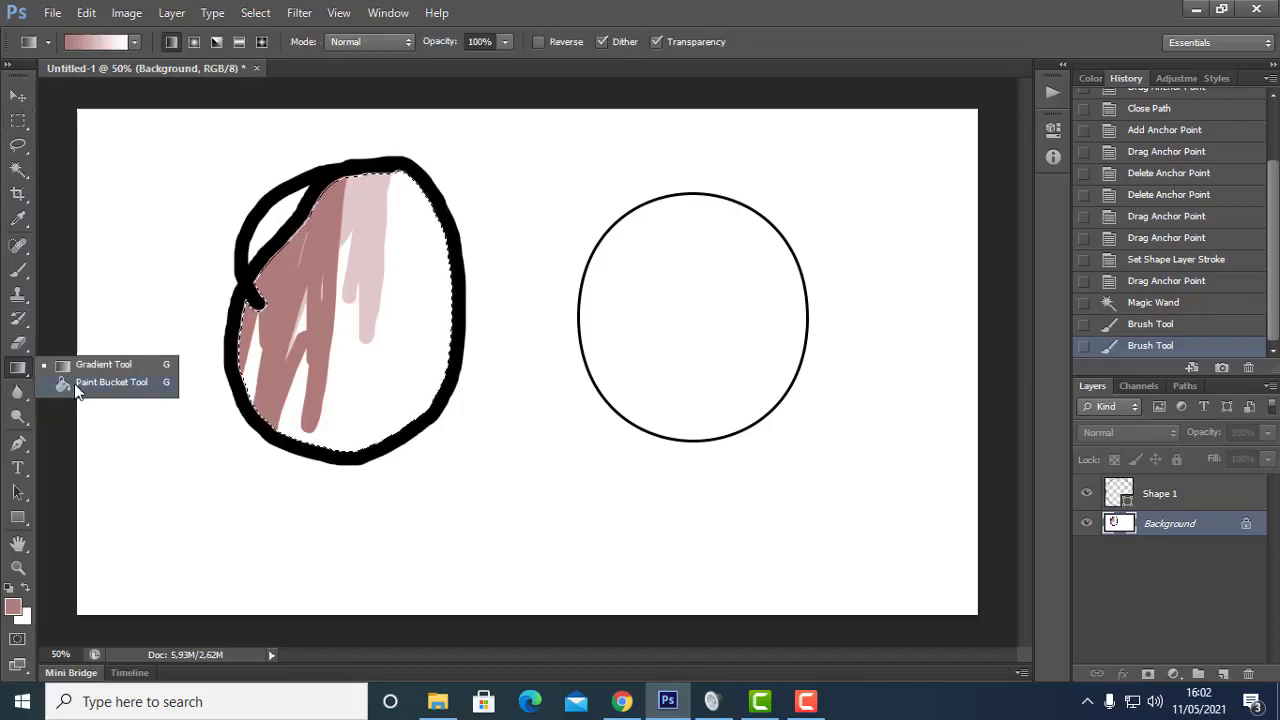
left_click(78, 390)
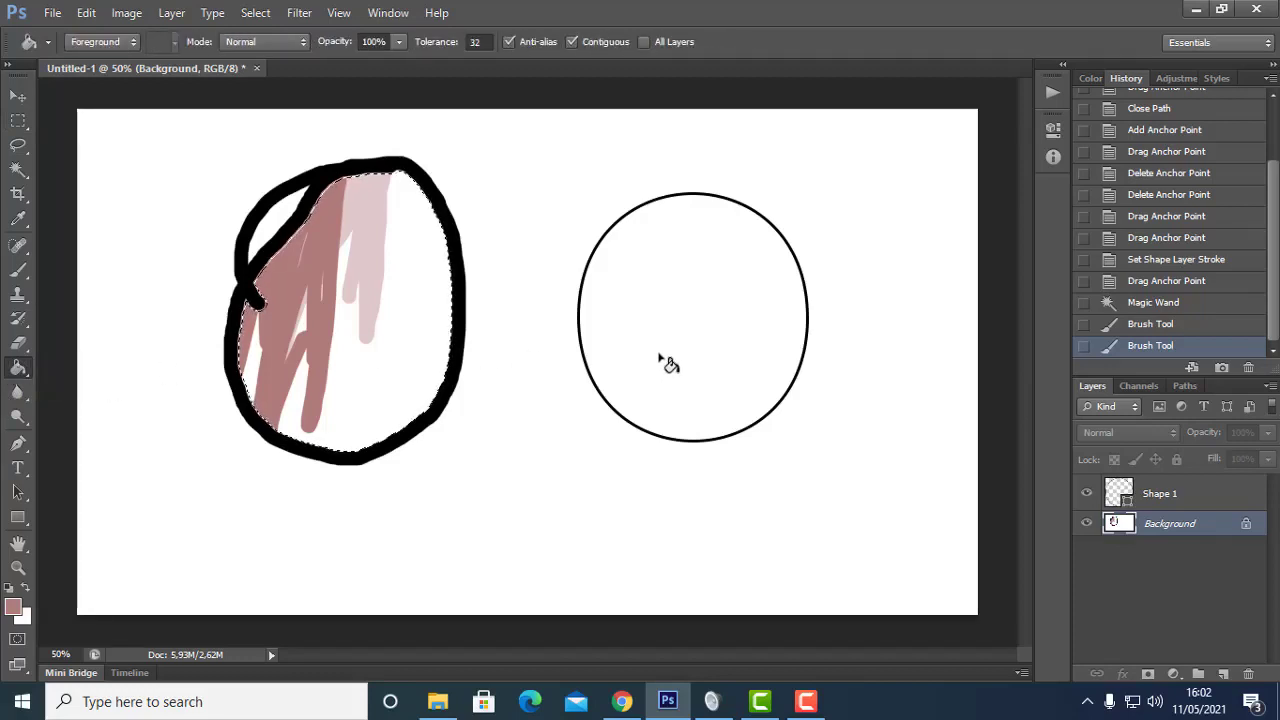
key("m")
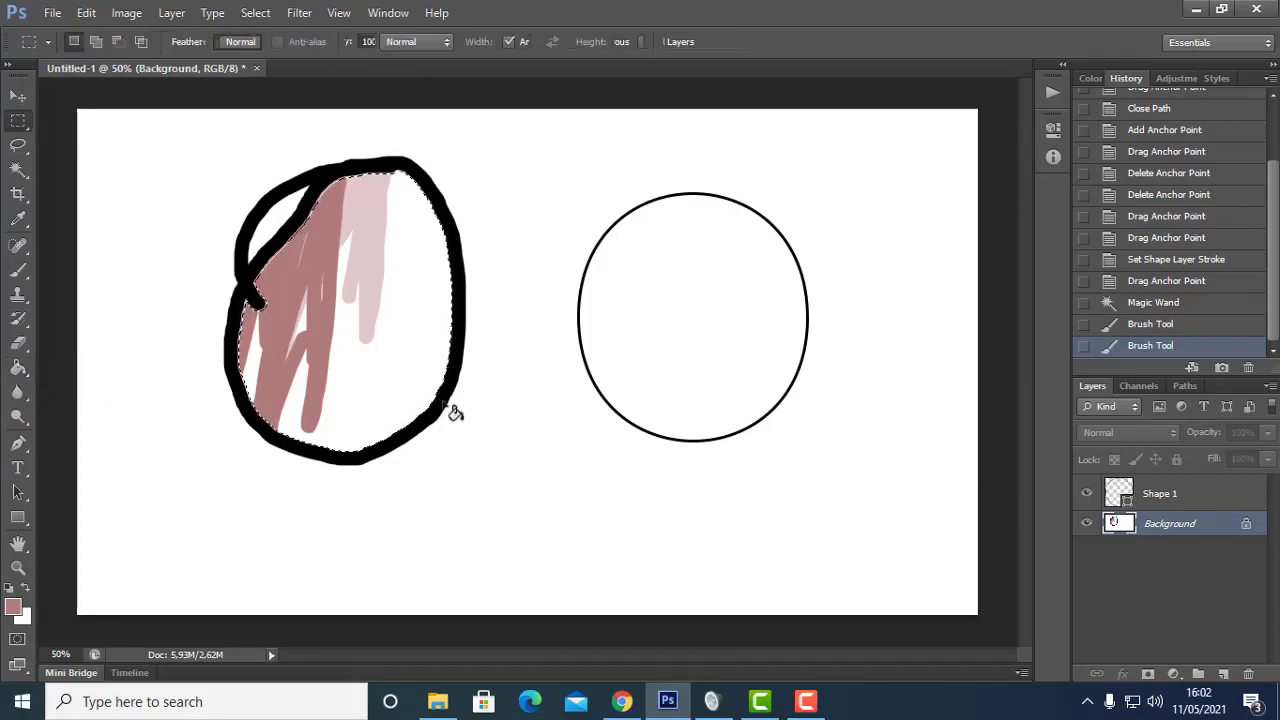
left_click(441, 400)
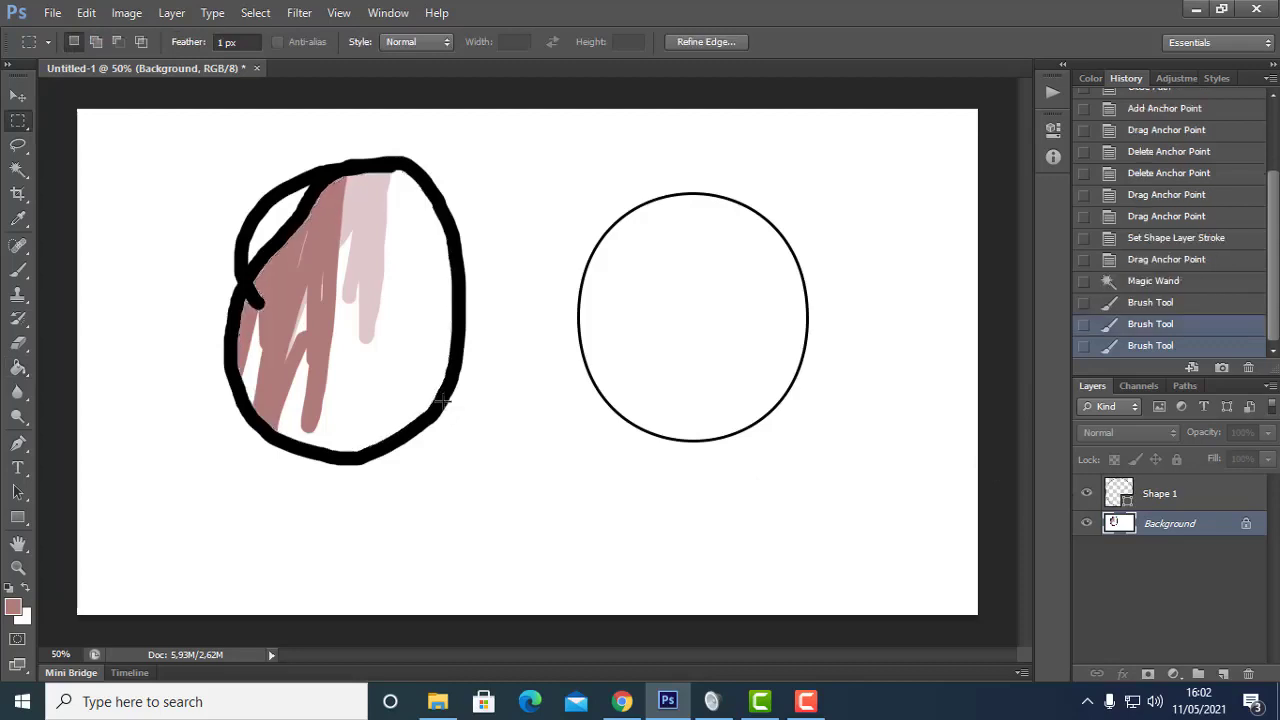
left_click(1186, 492)
left_click(1140, 523)
- Try a pink Paint Bucket fill on the background, then undo it to keep it white
key("g")
left_click(703, 540)
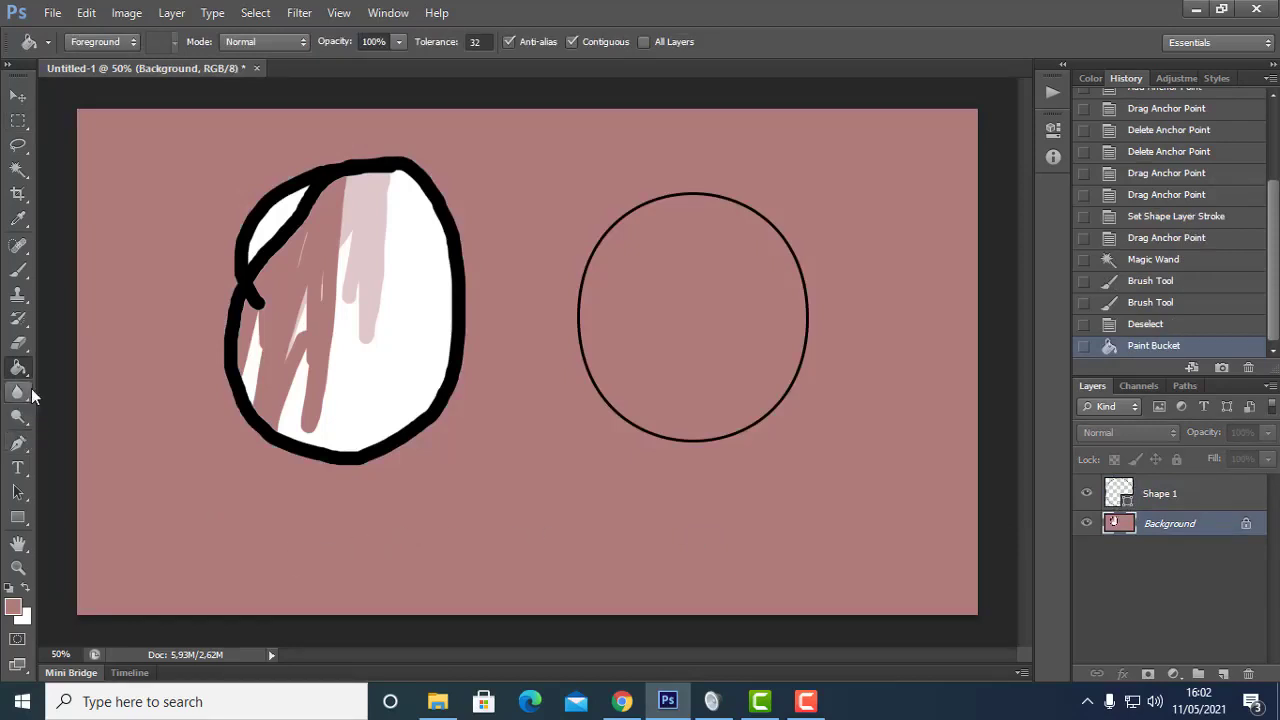
key("ctrl+z")
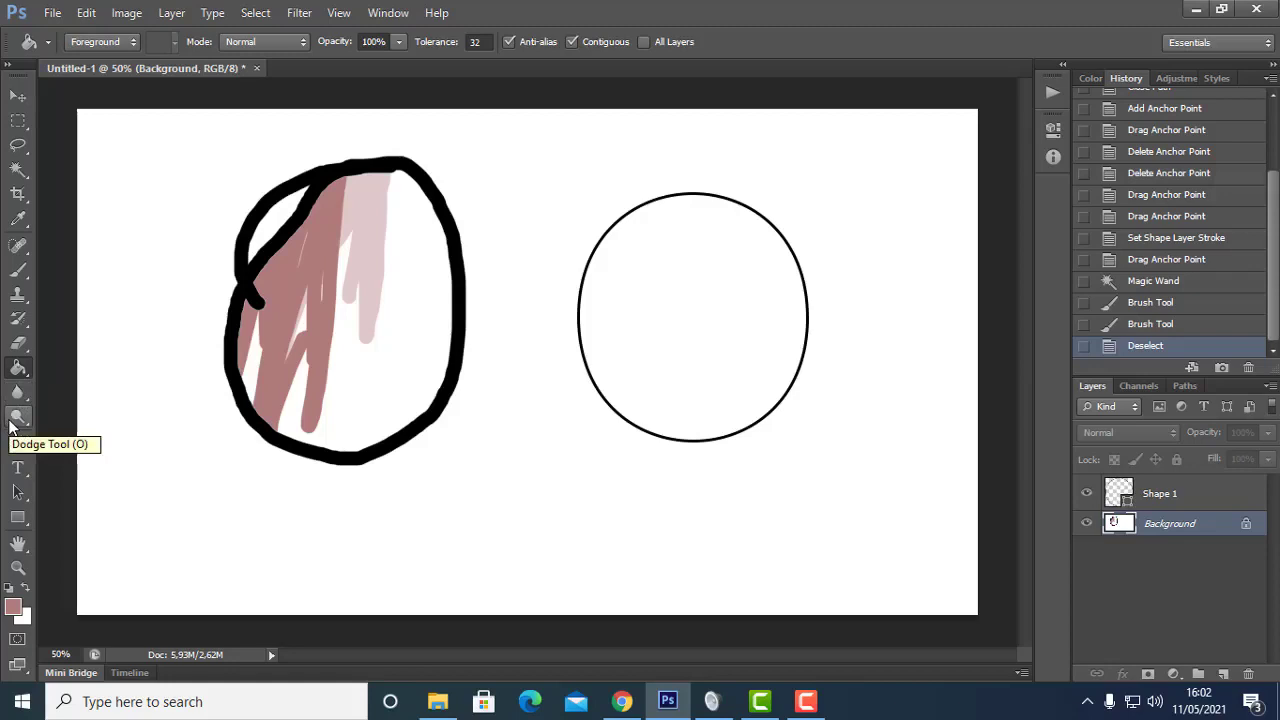
left_click(12, 426)
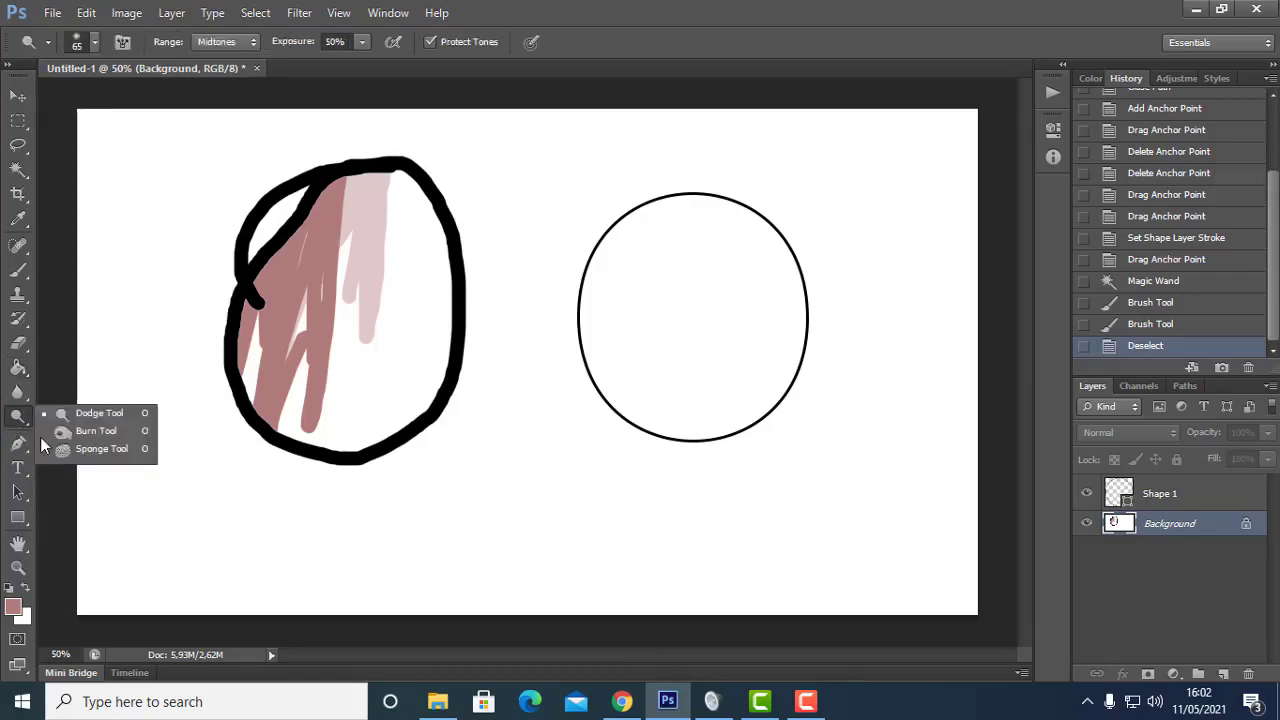
left_click(14, 422)
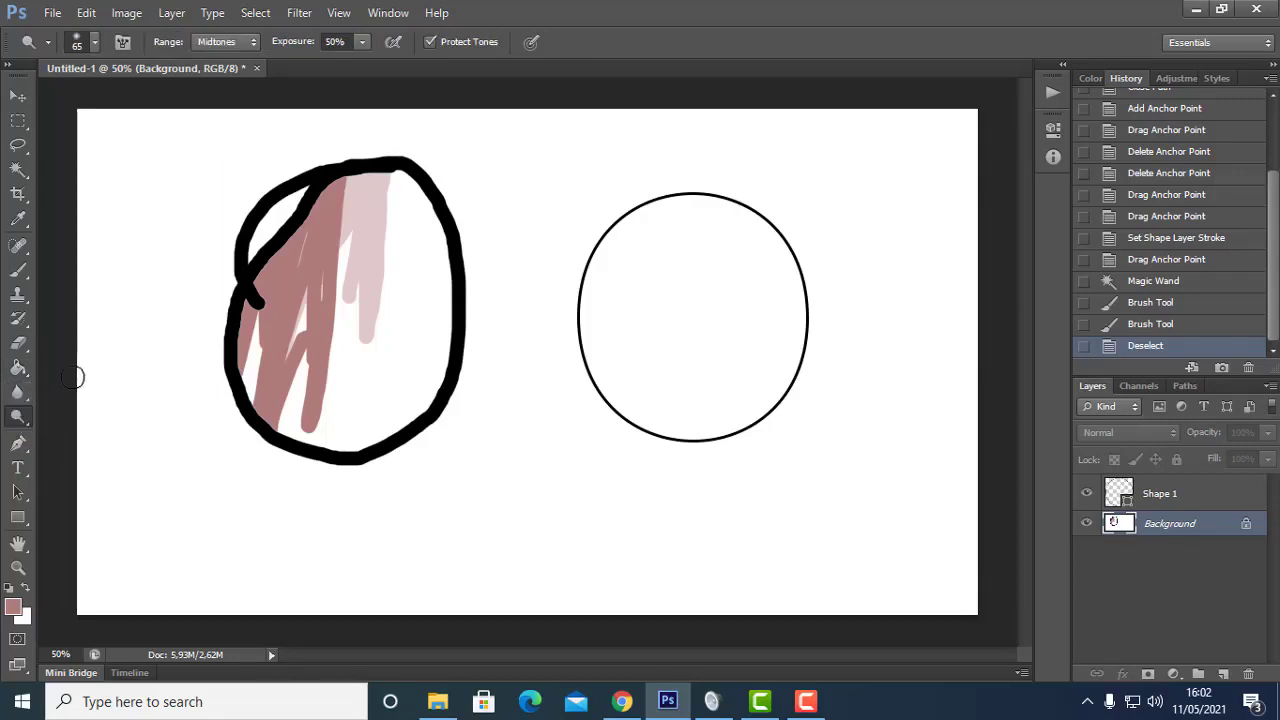
left_click(19, 123)
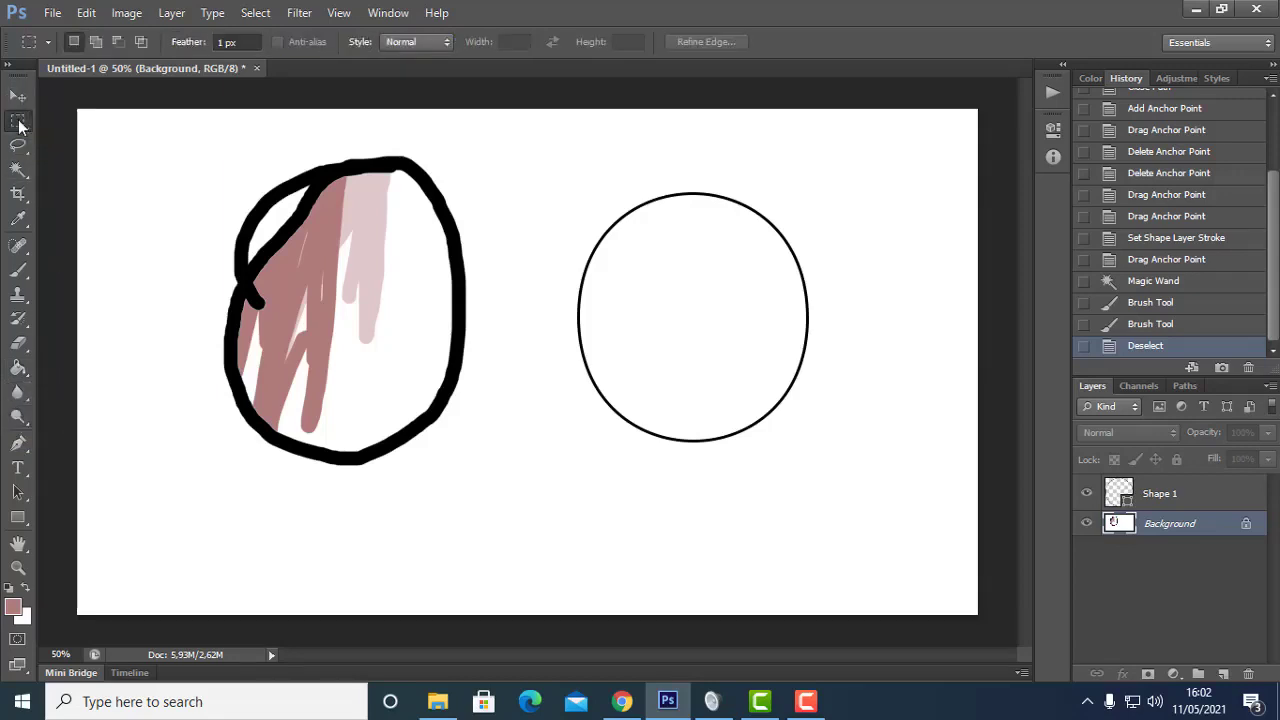